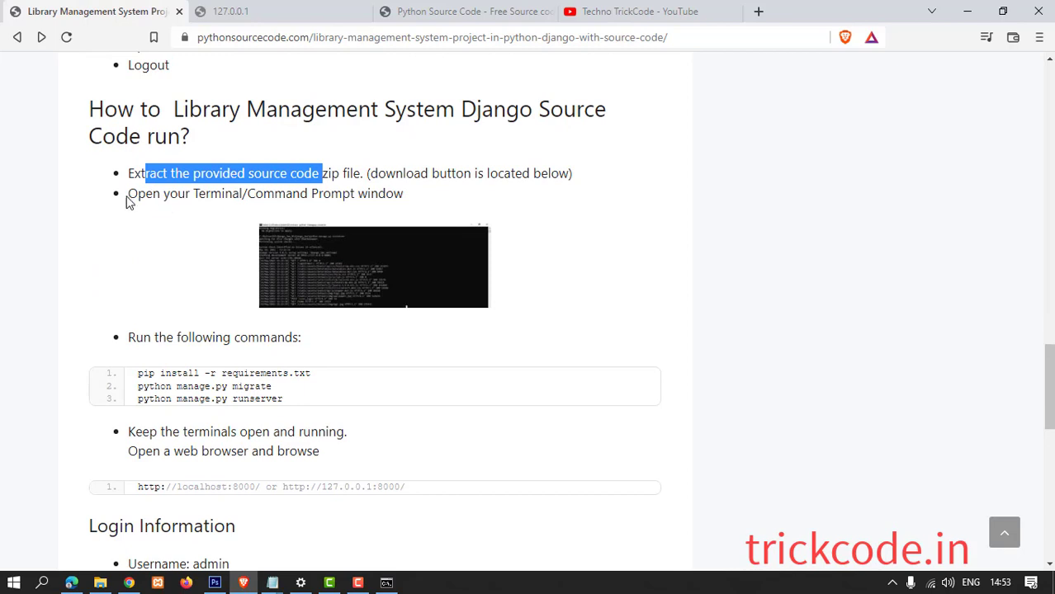
# Select the 'python manage.py runserver' command in the project's setup steps.
pyautogui.moveTo(128, 338); pyautogui.dragTo(301, 338)
pyautogui.scroll(-3, 326, 347)
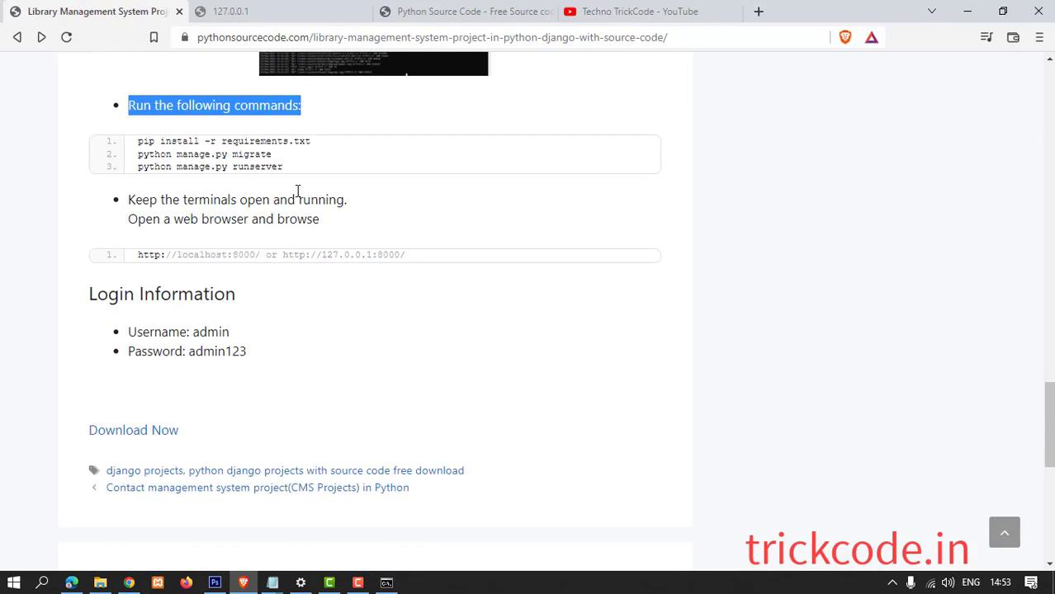
pyautogui.moveTo(287, 167); pyautogui.dragTo(134, 179)
pyautogui.hotkey('ctrl', 'c')
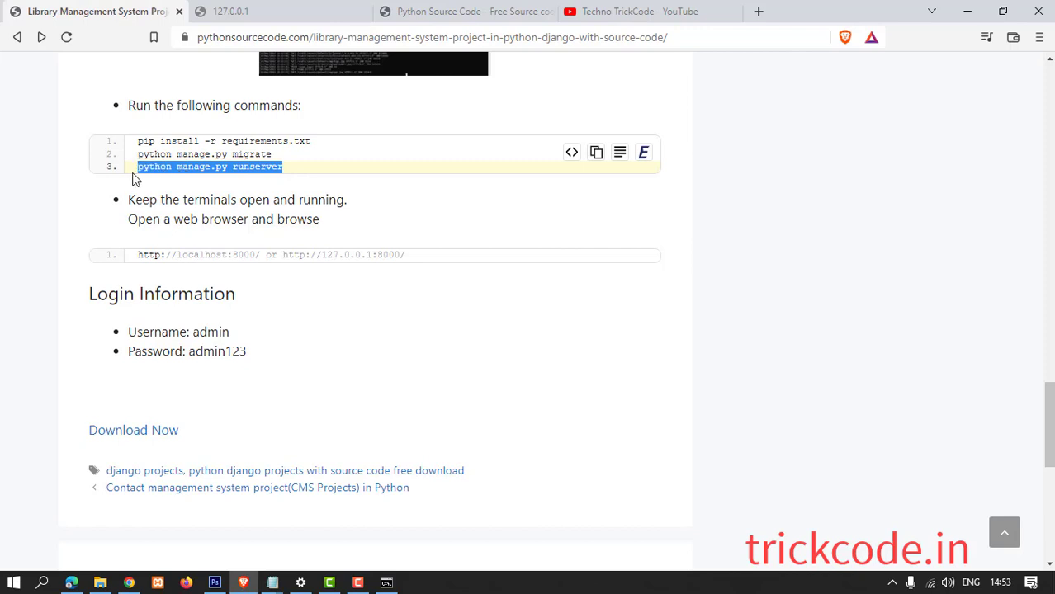
# Close the unreachable 127.0.0.1 tab and return to the project's setup page.
pyautogui.click(332, 15)
pyautogui.click(364, 11)
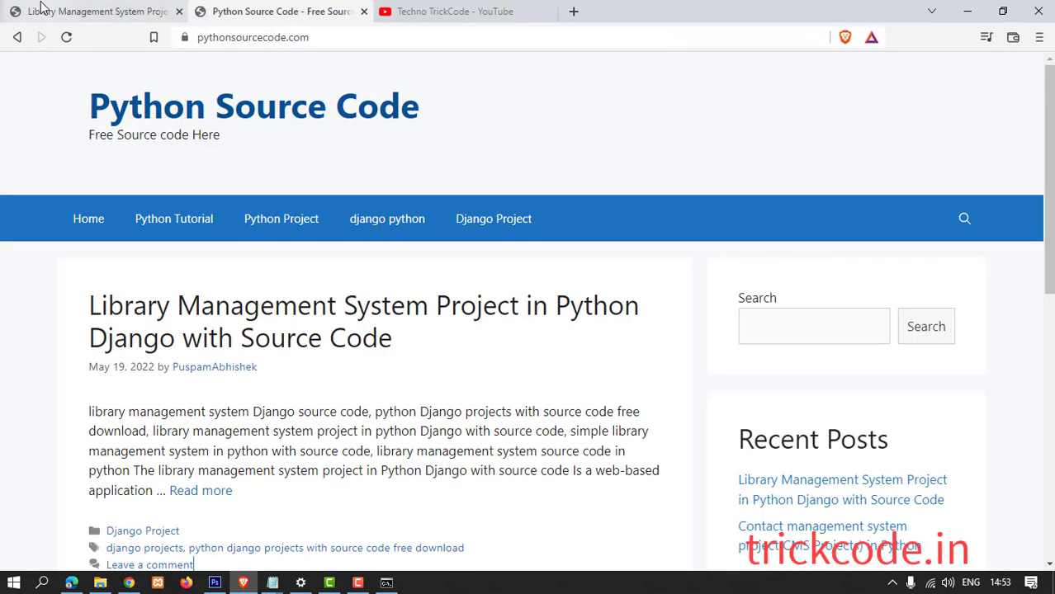
pyautogui.click(43, 10)
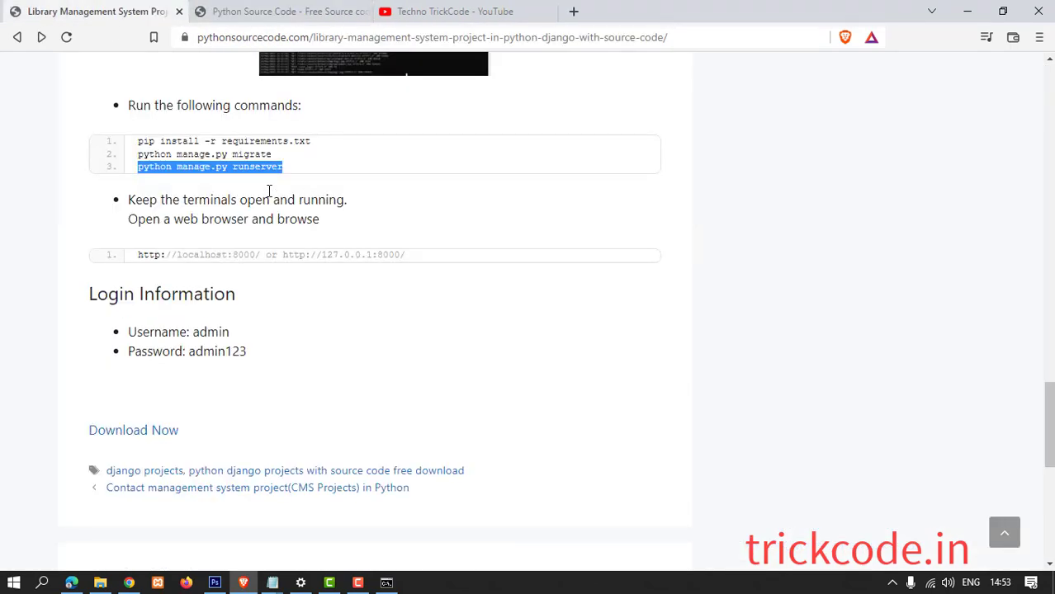
# Run the pasted runserver command in Command Prompt to start the development server.
pyautogui.click(386, 583)
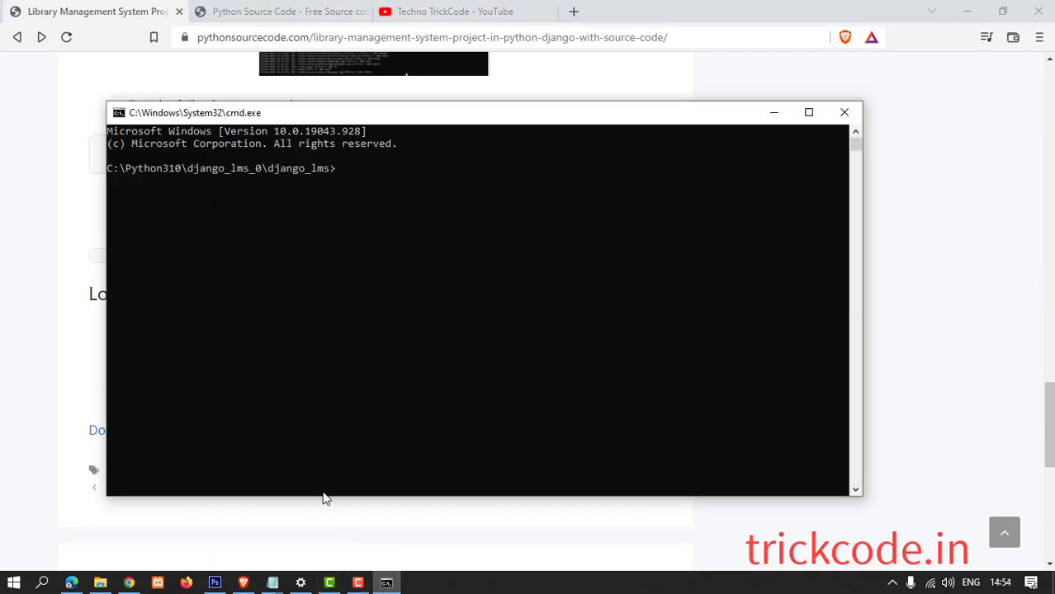
pyautogui.hotkey('ctrl', 'v')
pyautogui.press('Return')
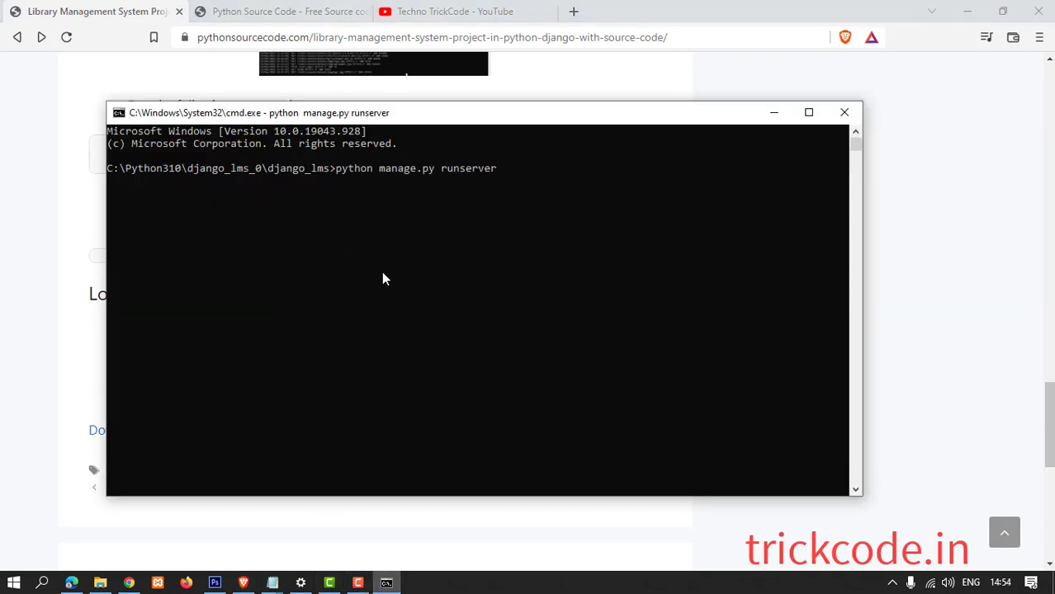
pyautogui.click(810, 113)
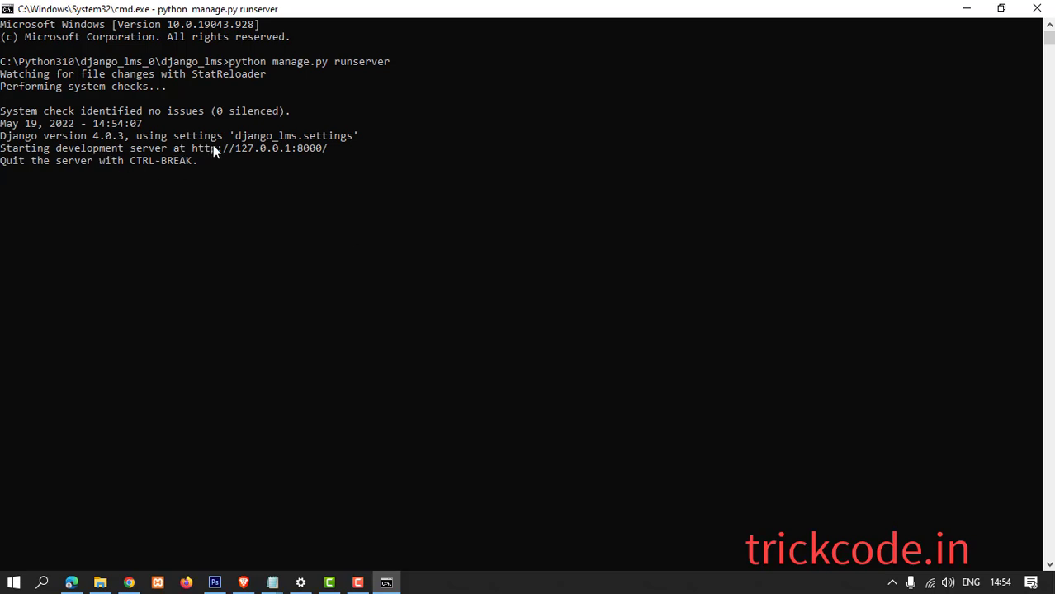
pyautogui.moveTo(3, 138); pyautogui.dragTo(203, 154)
pyautogui.click(355, 169)
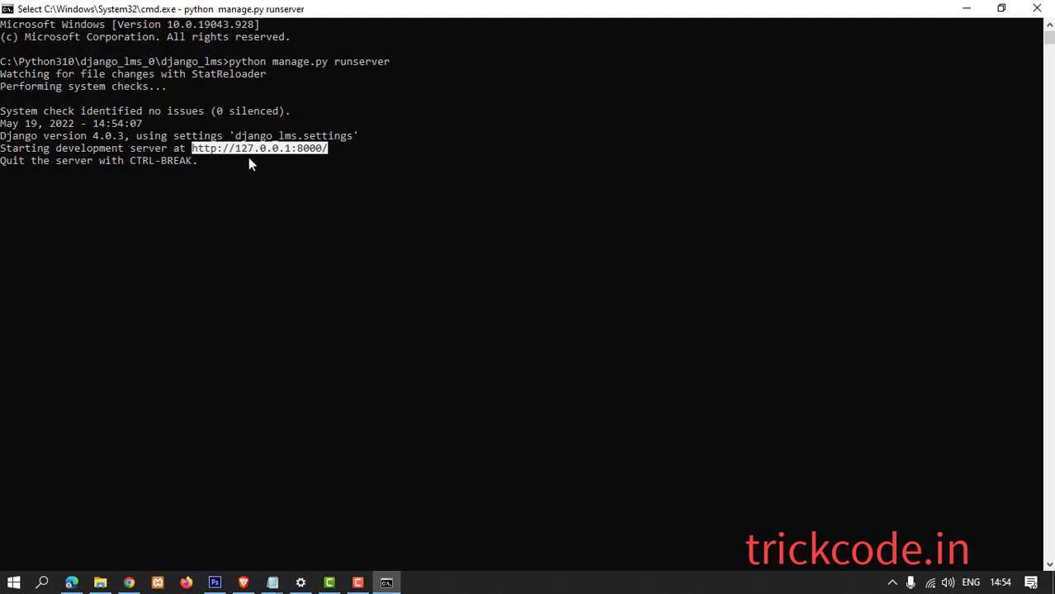
pyautogui.hotkey('ctrl', 'c')
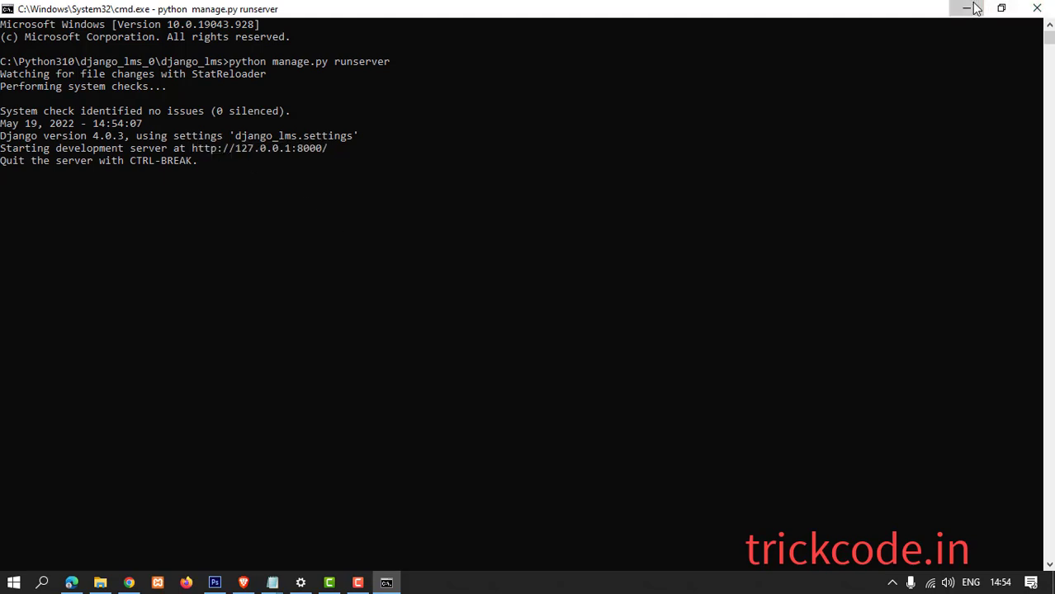
pyautogui.click(966, 9)
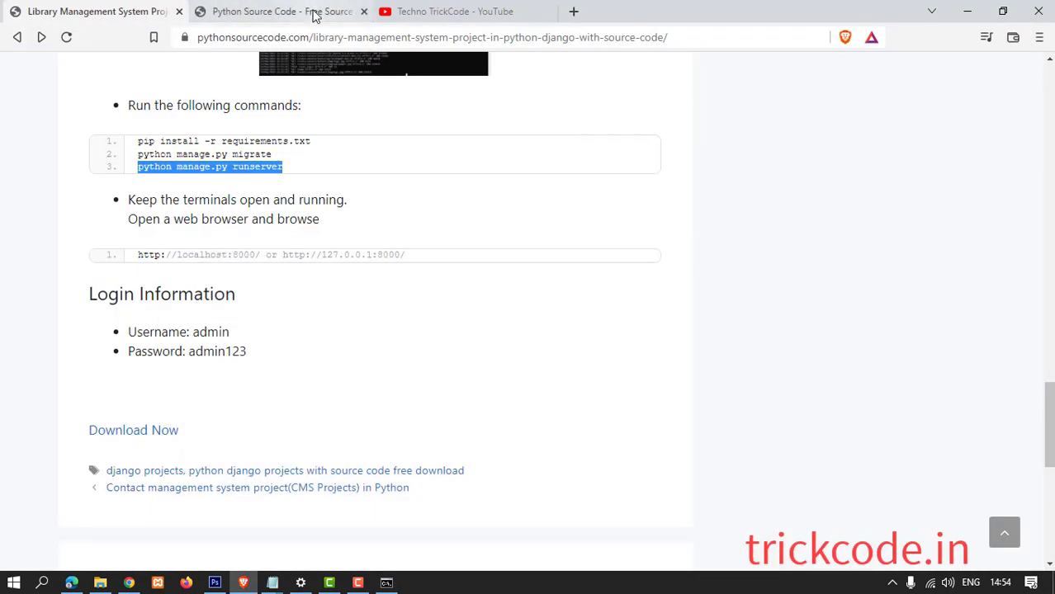
# Load 127.0.0.1:8000 in a new second-position browser tab.
pyautogui.click(574, 10)
pyautogui.moveTo(600, 17); pyautogui.dragTo(259, 28)
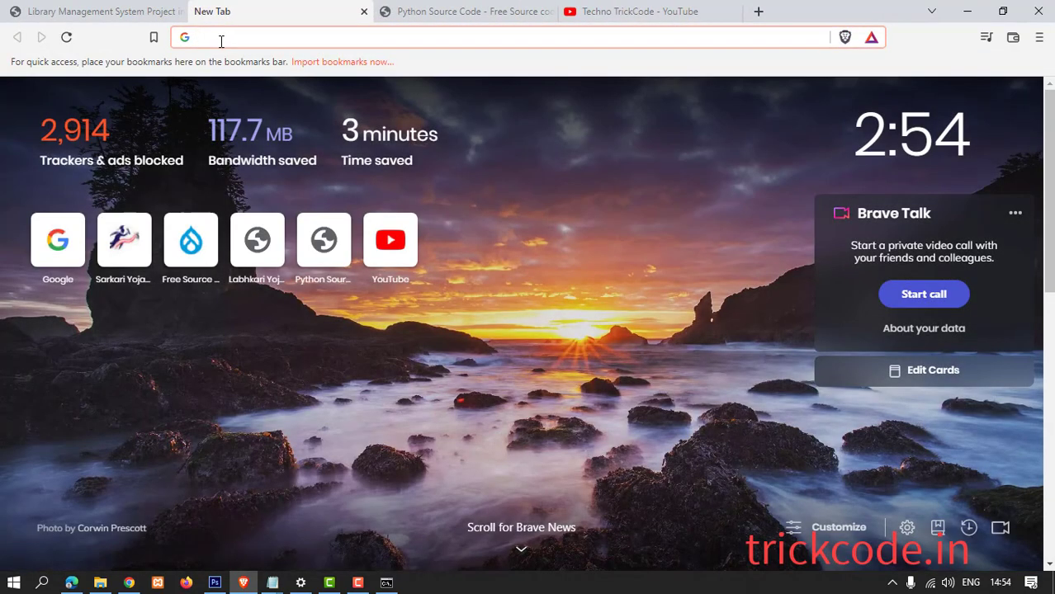
pyautogui.hotkey('ctrl', 'v')
pyautogui.press('Return')
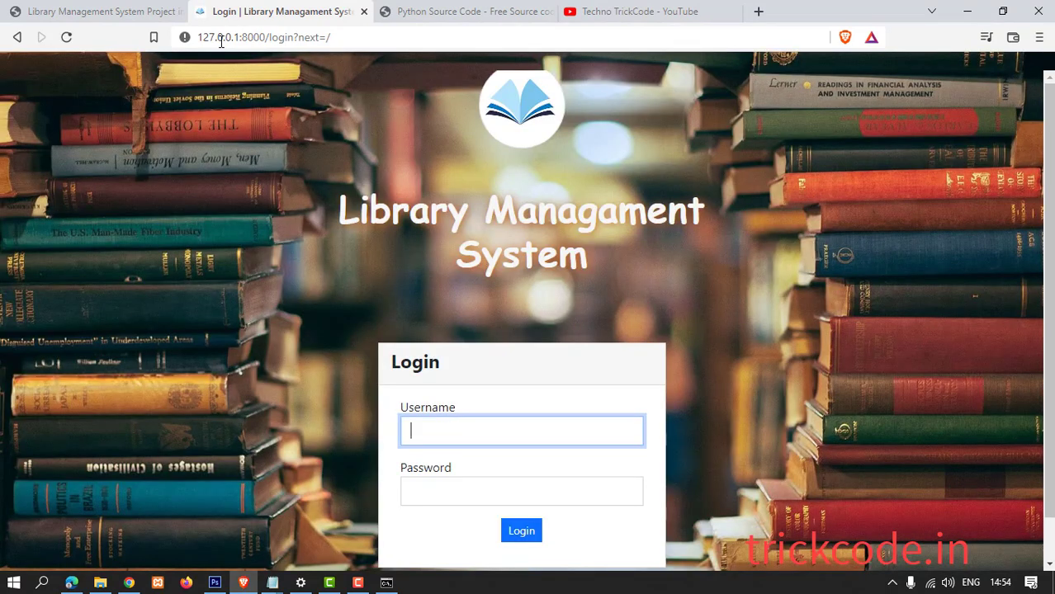
# Fill the Username field from the saved admin login.
pyautogui.scroll(-1, 796, 236)
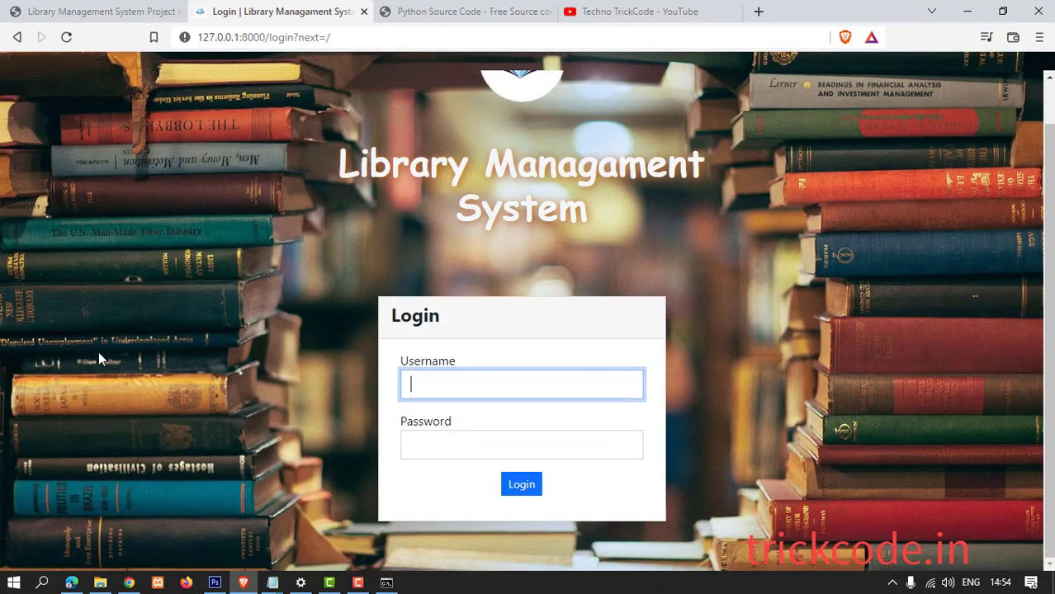
pyautogui.click(410, 383)
pyautogui.click(435, 428)
pyautogui.click(420, 446)
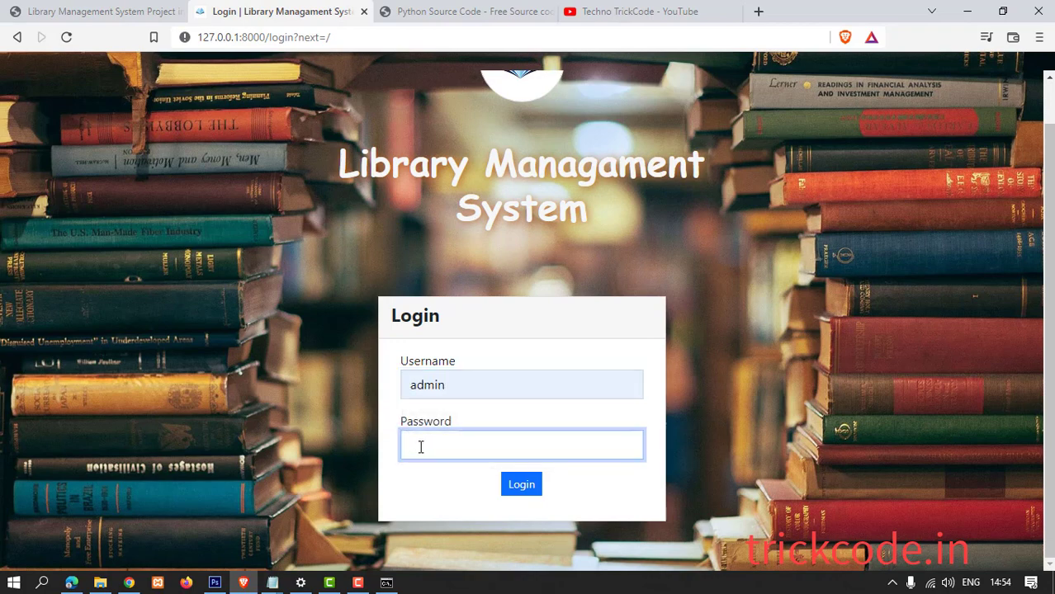
pyautogui.press('super+r')
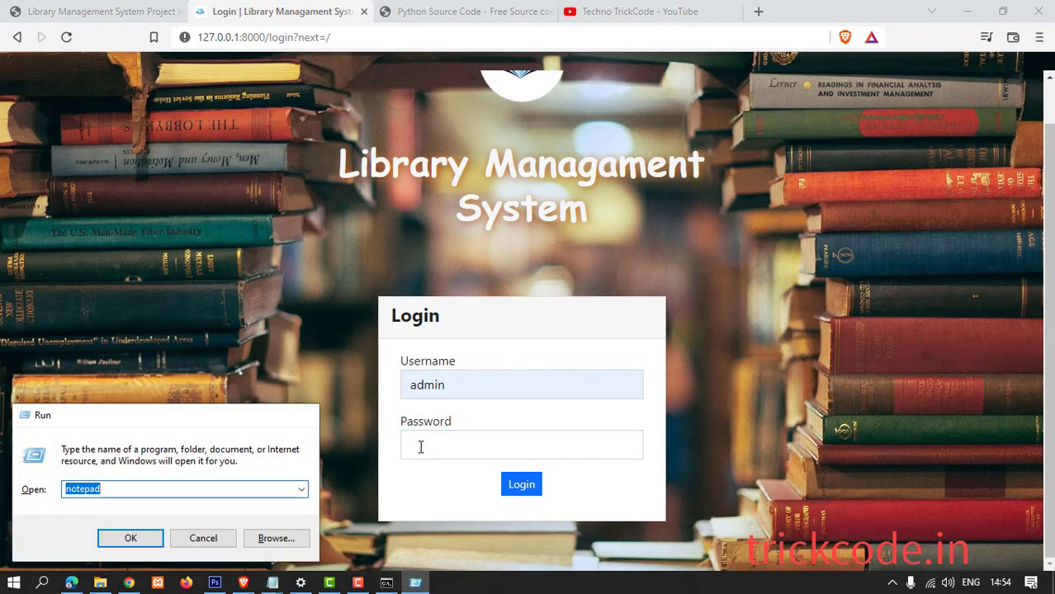
# Write the login's user id and password lines in a new Notepad note, select the credential, and minimize.
pyautogui.press('Return')
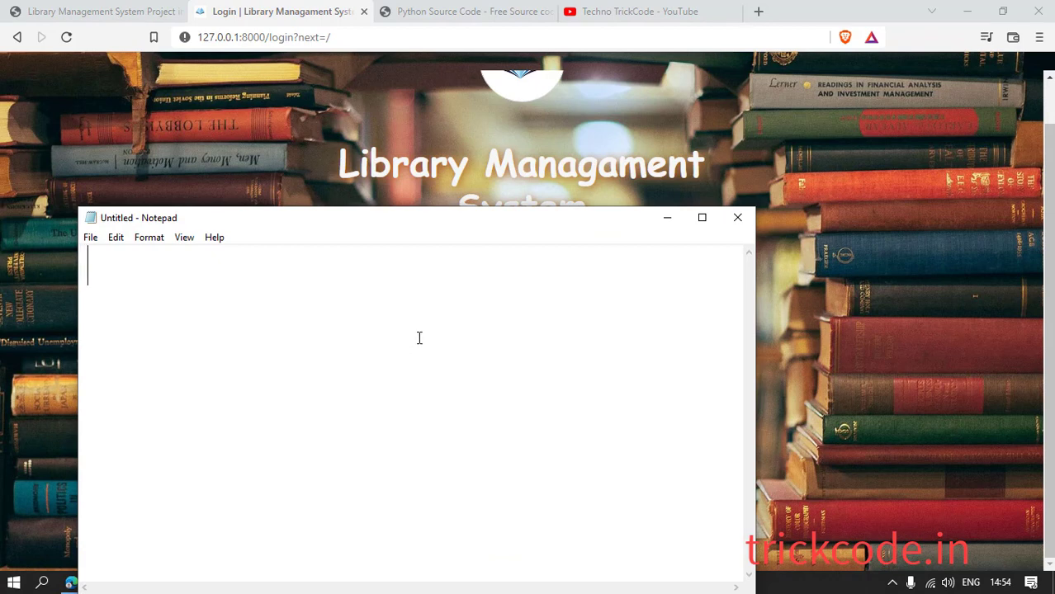
pyautogui.write('use')
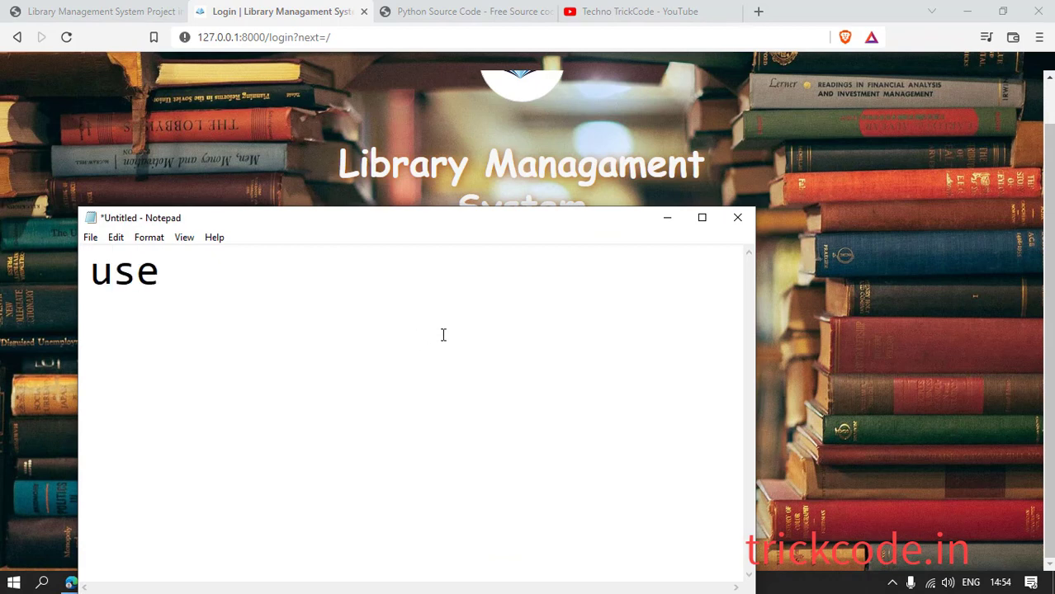
pyautogui.write('r id- dmin')
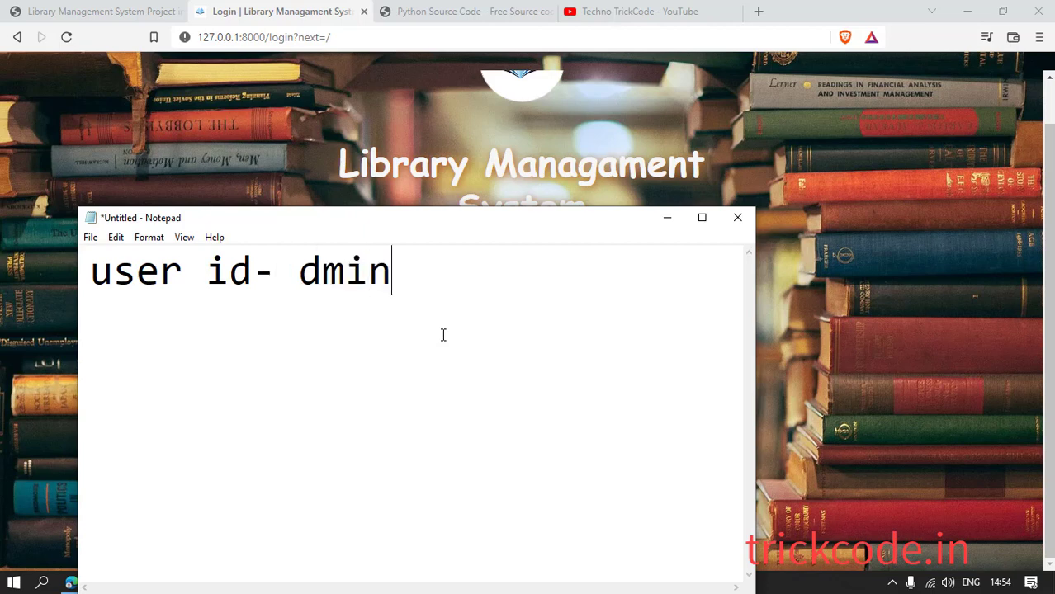
pyautogui.press('BackSpace')
pyautogui.press('BackSpace')
pyautogui.press('BackSpace')
pyautogui.press('BackSpace')
pyautogui.write('admn')
pyautogui.press('BackSpace')
pyautogui.write('in')
pyautogui.press('Return')
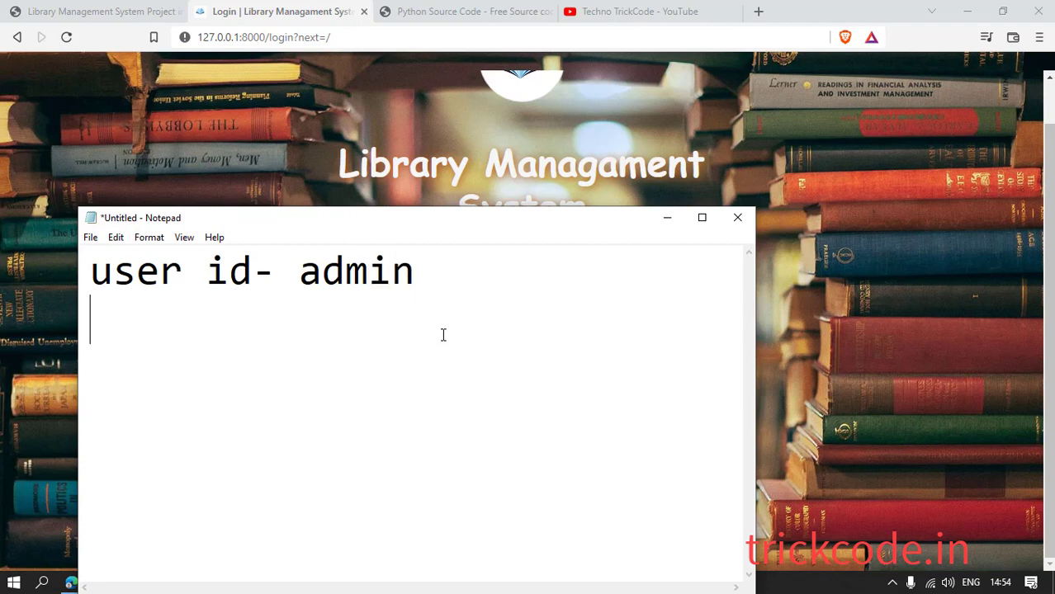
pyautogui.write('password-admin')
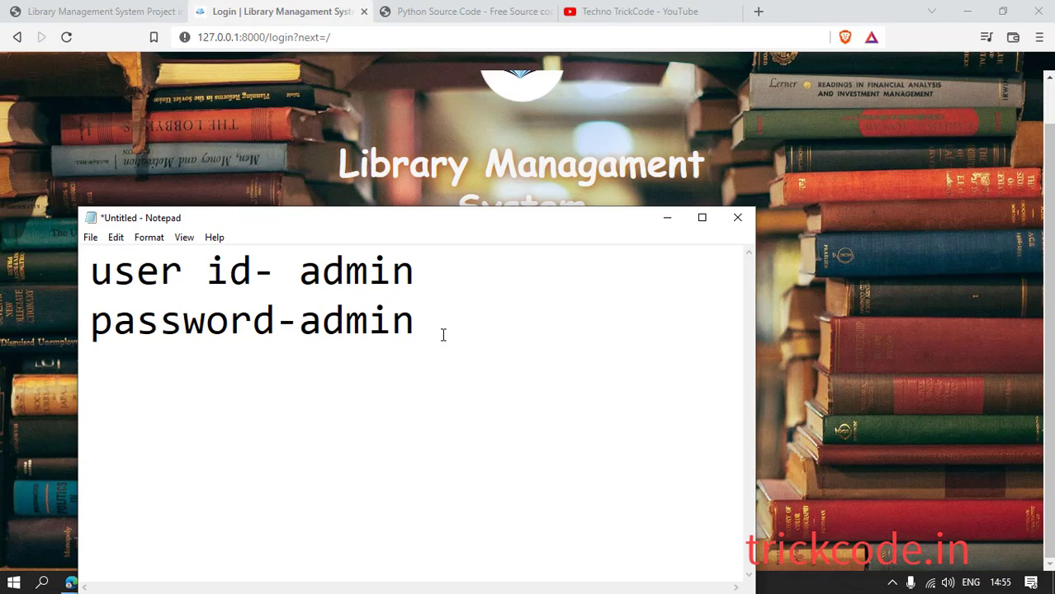
pyautogui.write('123')
pyautogui.moveTo(426, 280); pyautogui.dragTo(307, 278)
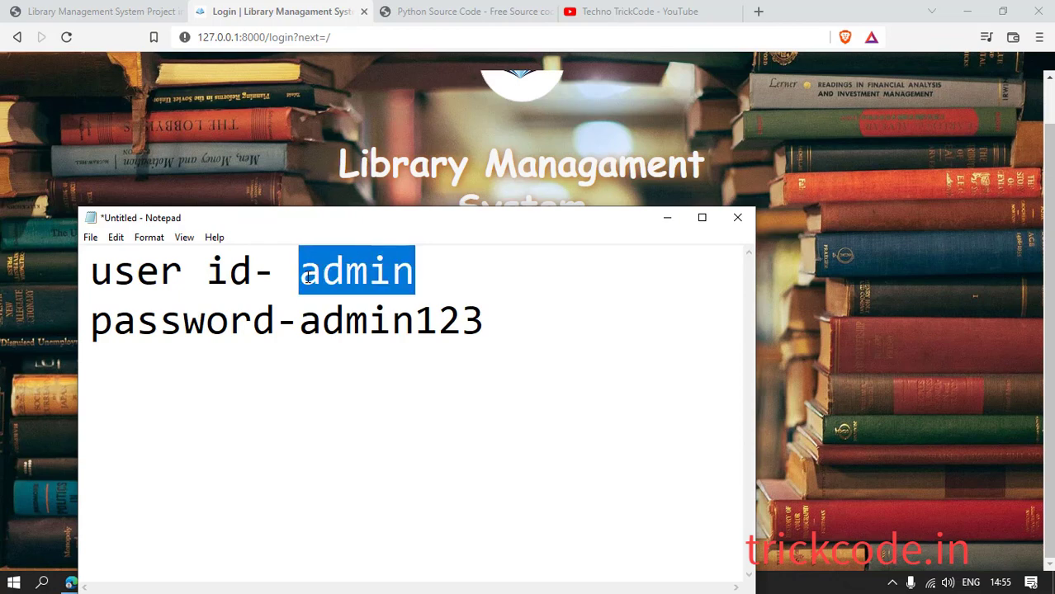
pyautogui.click(668, 220)
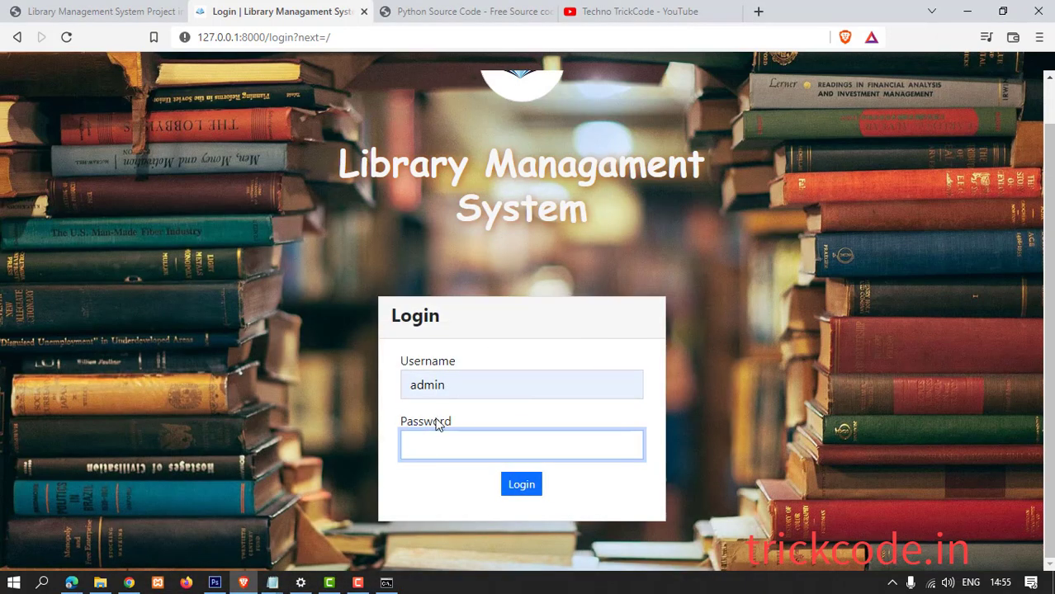
# Paste the copied password into the Password field and log in.
pyautogui.hotkey('ctrl', 'v')
pyautogui.click(522, 487)
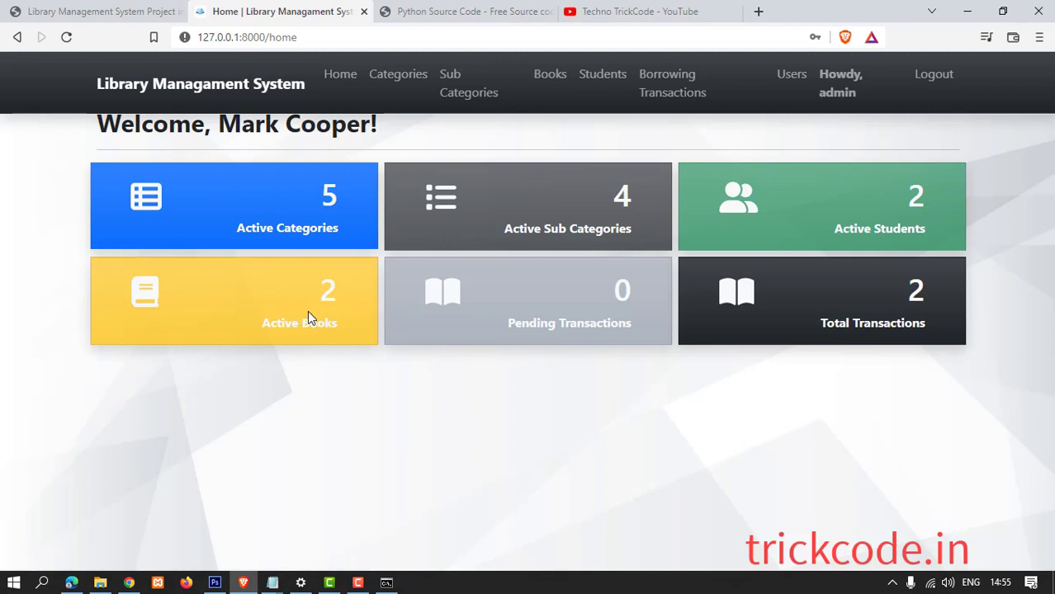
pyautogui.hotkey('ctrl', '2')
# Select the dashboard's category, student and book counts, then reload the Home dashboard.
pyautogui.moveTo(280, 198); pyautogui.dragTo(363, 189)
pyautogui.moveTo(495, 262); pyautogui.dragTo(605, 240)
pyautogui.moveTo(865, 238); pyautogui.dragTo(928, 236)
pyautogui.moveTo(262, 331); pyautogui.dragTo(346, 330)
pyautogui.moveTo(547, 335); pyautogui.dragTo(643, 332)
pyautogui.moveTo(845, 336); pyautogui.dragTo(925, 334)
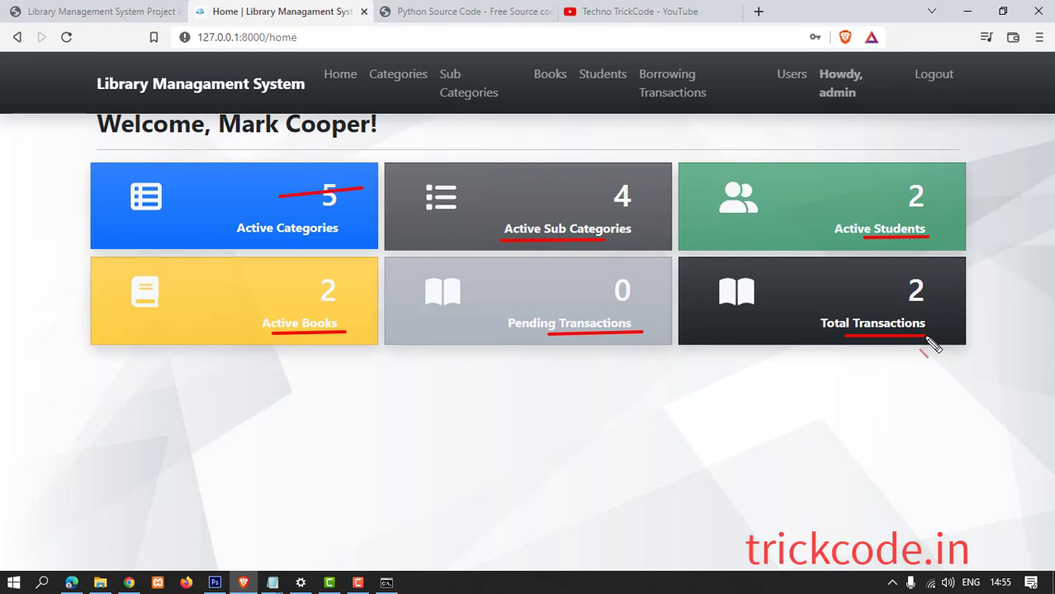
pyautogui.press('Escape')
pyautogui.click(355, 80)
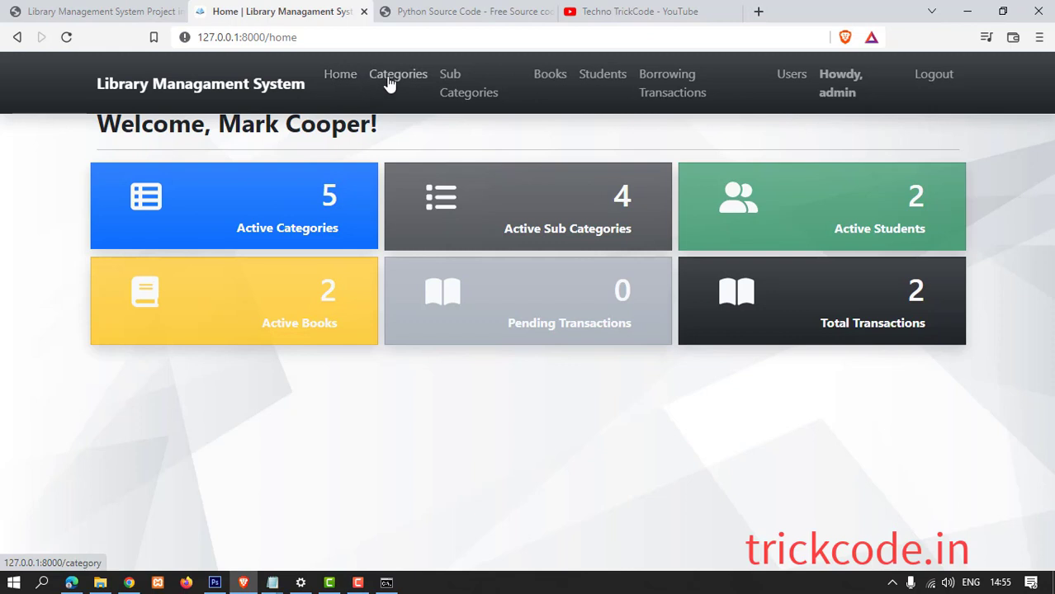
pyautogui.click(388, 79)
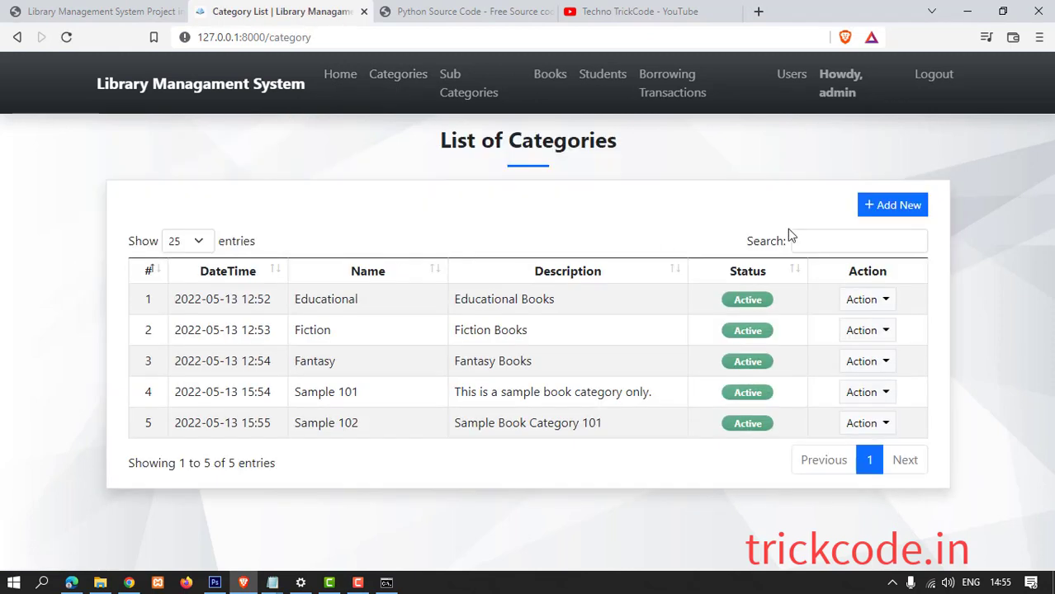
pyautogui.click(864, 217)
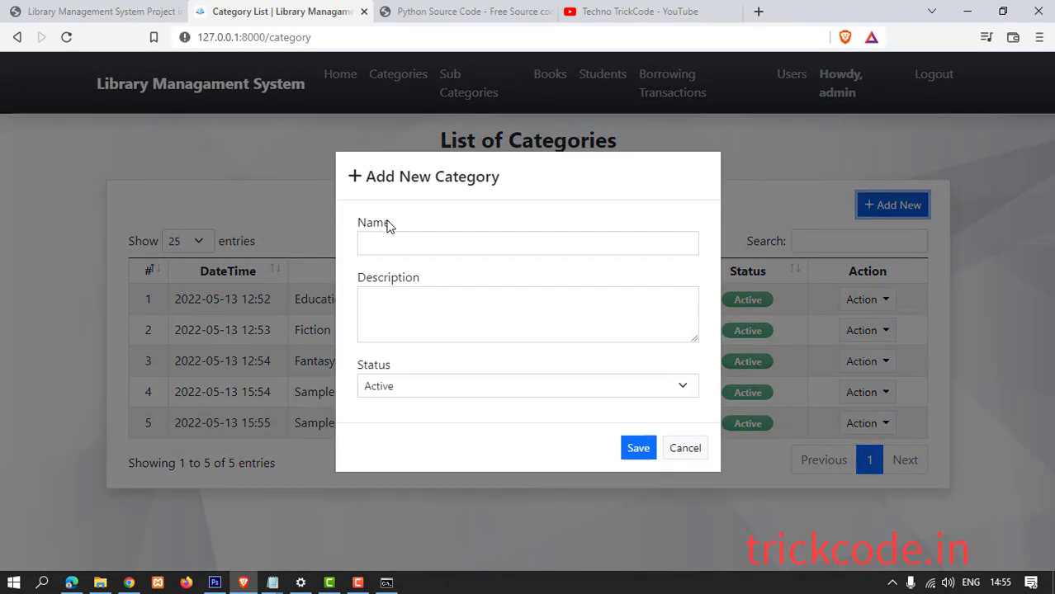
pyautogui.click(421, 242)
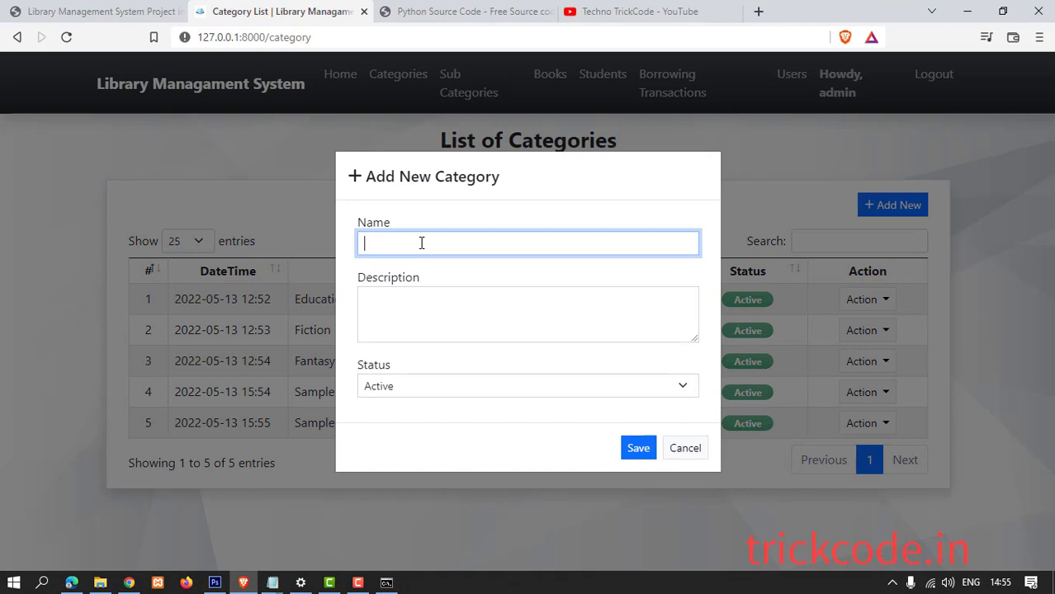
pyautogui.write('PGP')
pyautogui.press('BackSpace')
pyautogui.press('BackSpace')
pyautogui.write('Python Book')
pyautogui.click(412, 314)
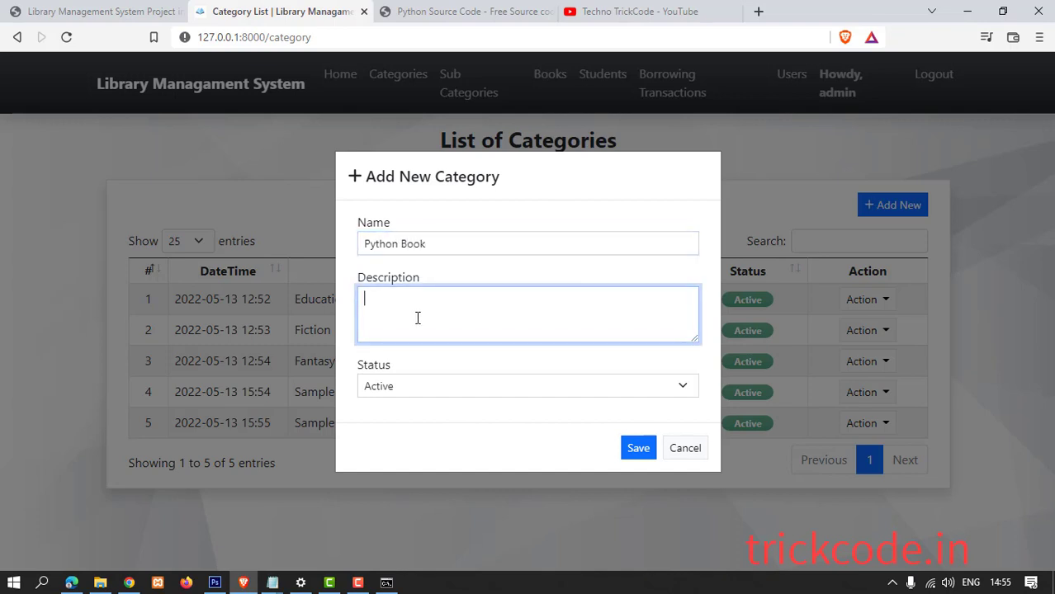
pyautogui.write('Good')
pyautogui.click(637, 448)
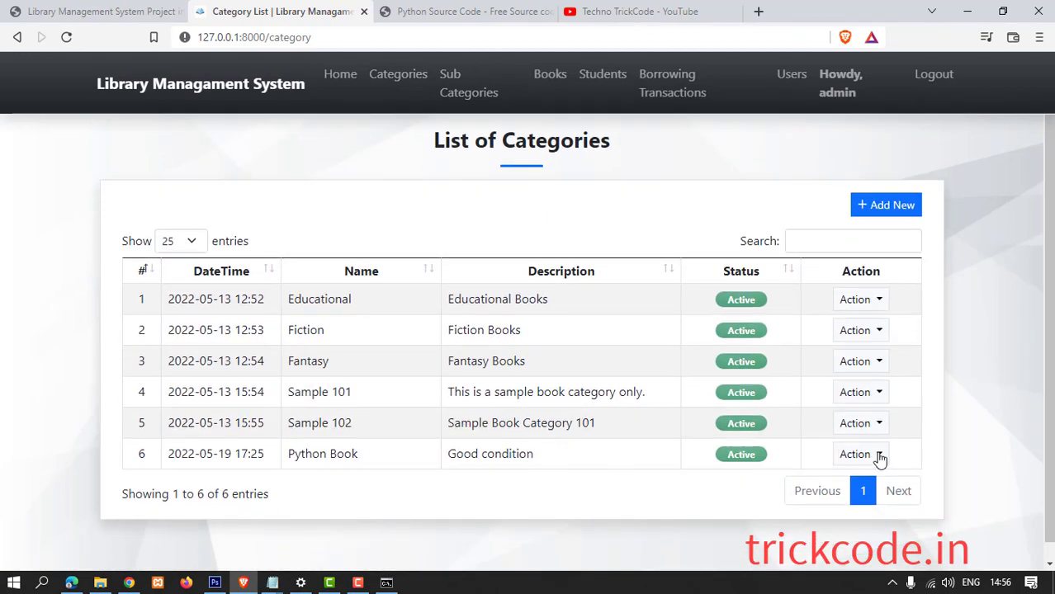
pyautogui.click(869, 459)
pyautogui.click(874, 488)
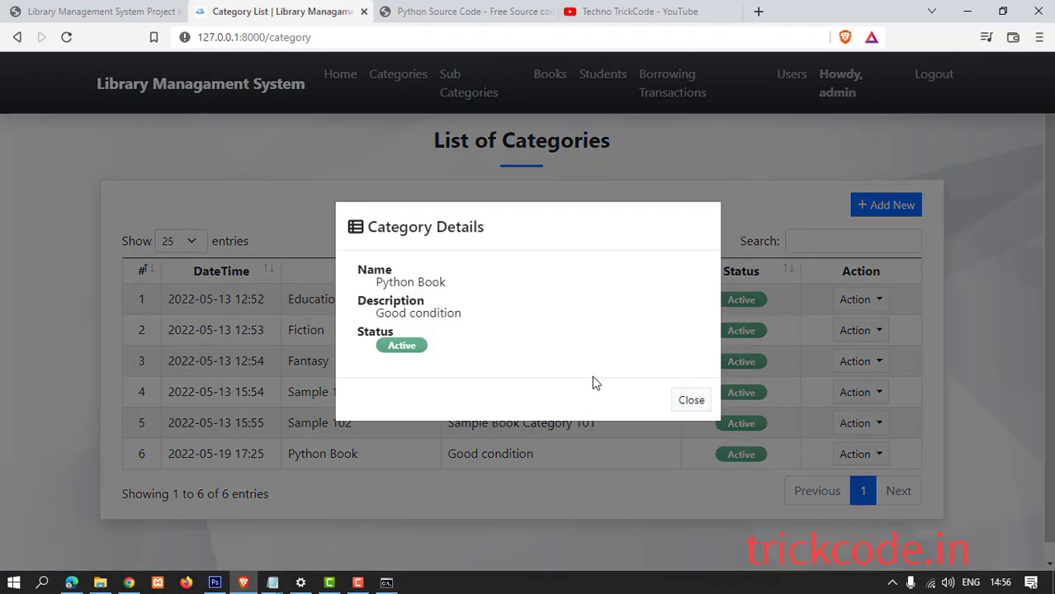
pyautogui.click(677, 402)
pyautogui.click(877, 455)
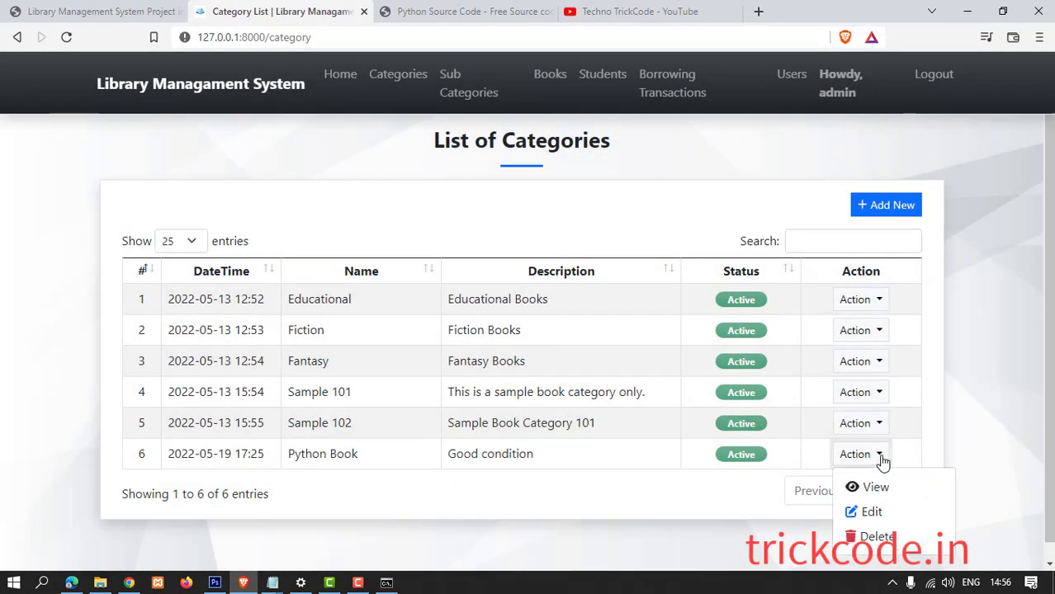
pyautogui.click(872, 511)
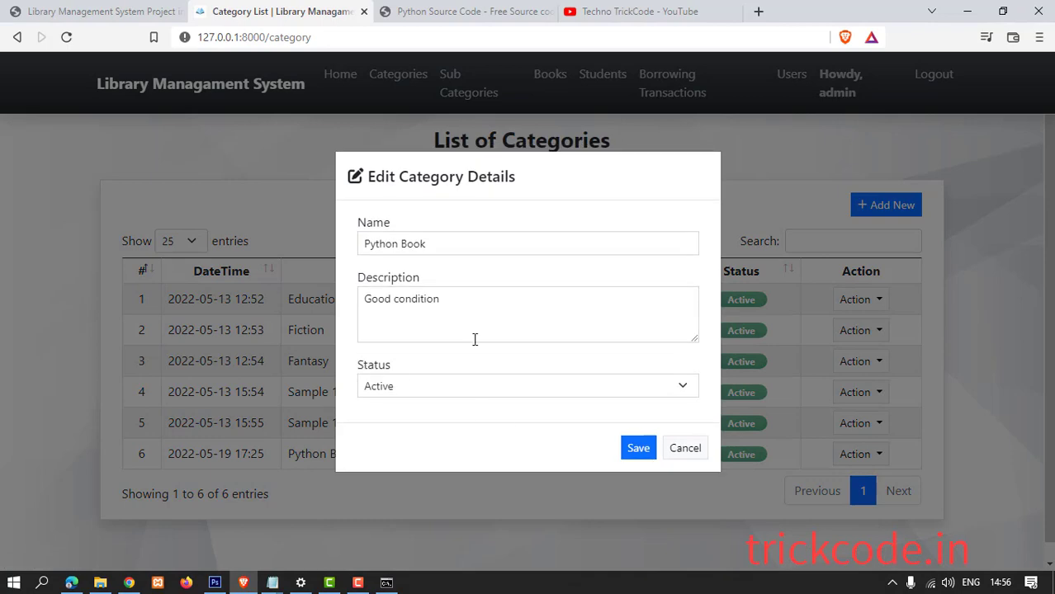
pyautogui.click(683, 446)
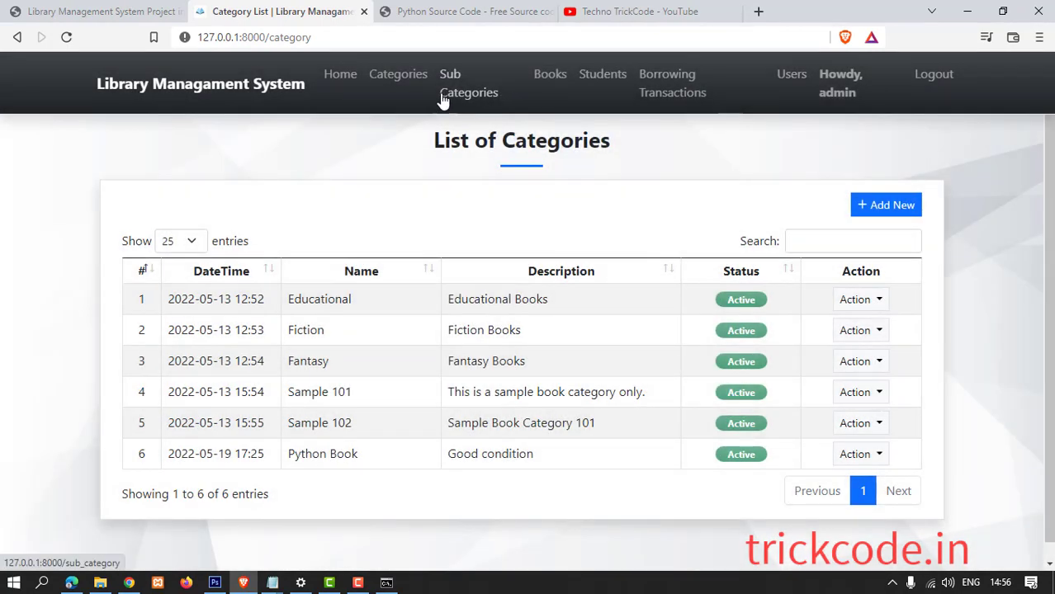
# Save a new sub category Djano under Python Book, described as 'all programming language'.
pyautogui.click(469, 92)
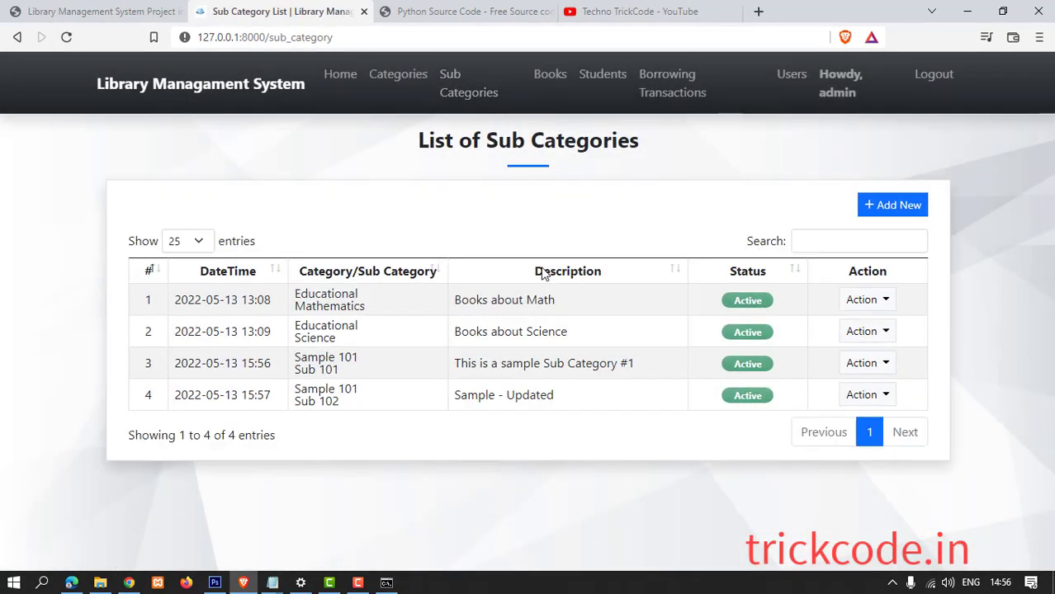
pyautogui.click(890, 204)
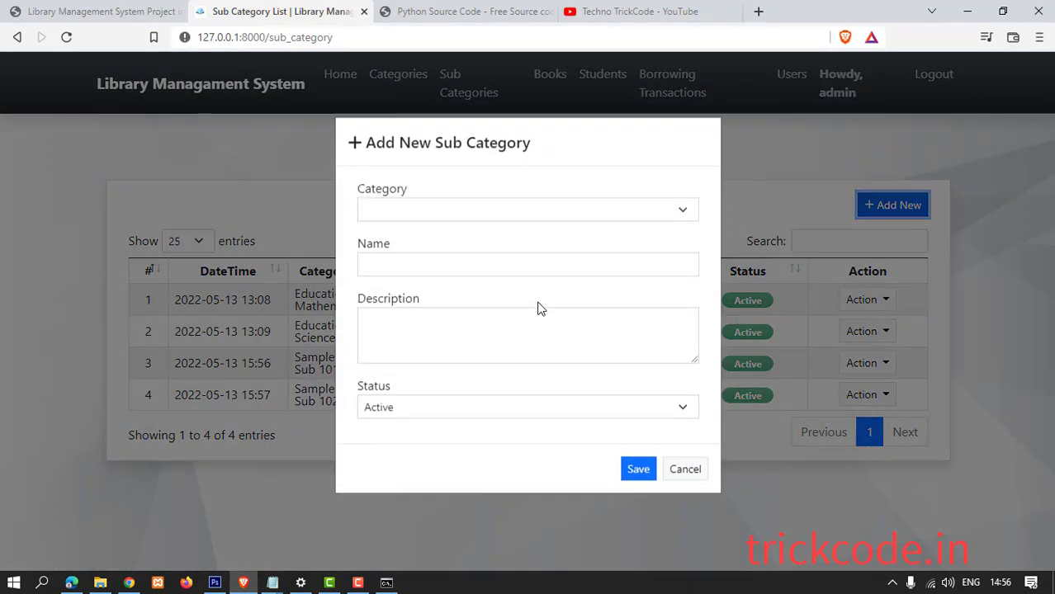
pyautogui.click(442, 217)
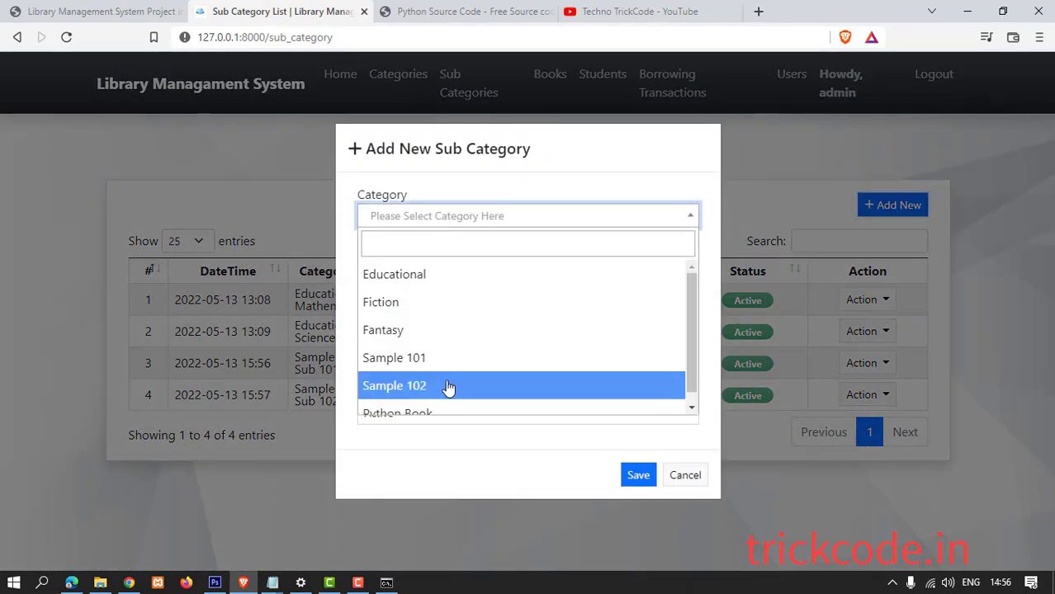
pyautogui.scroll(-1, 450, 380)
pyautogui.click(381, 402)
pyautogui.click(394, 271)
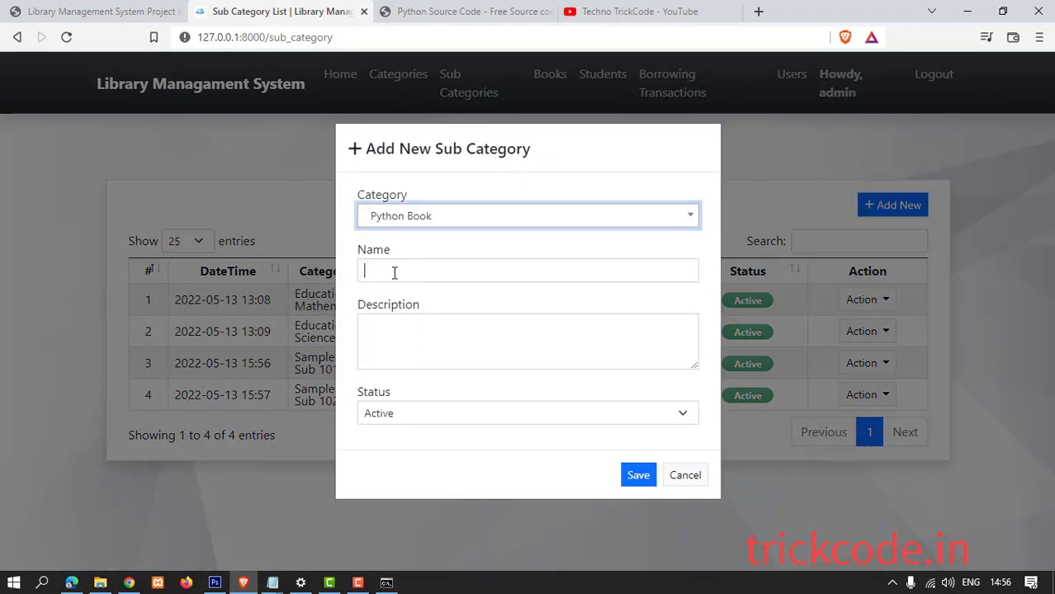
pyautogui.write('Djano')
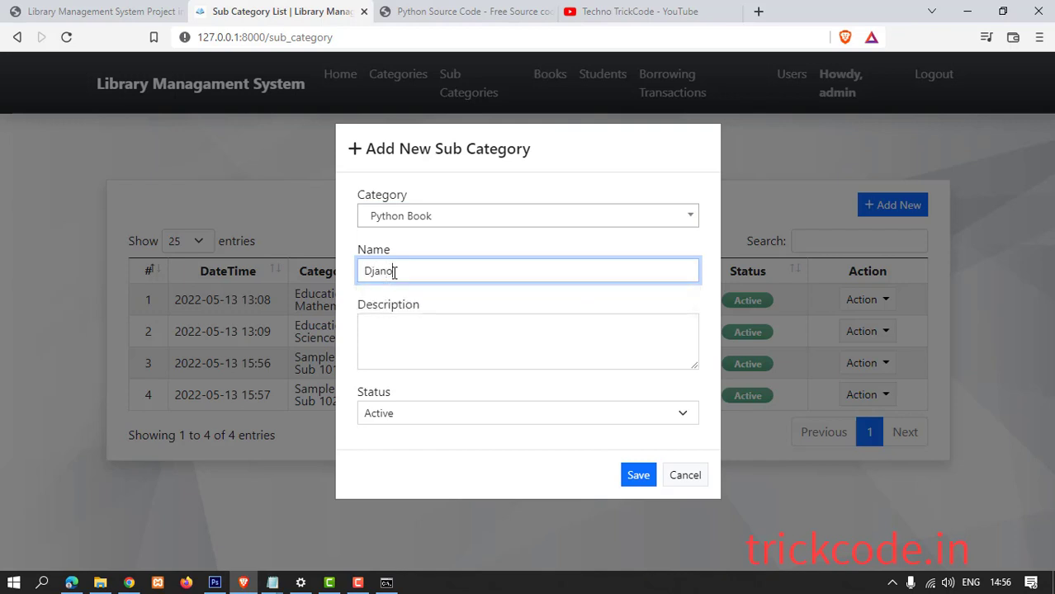
pyautogui.click(389, 326)
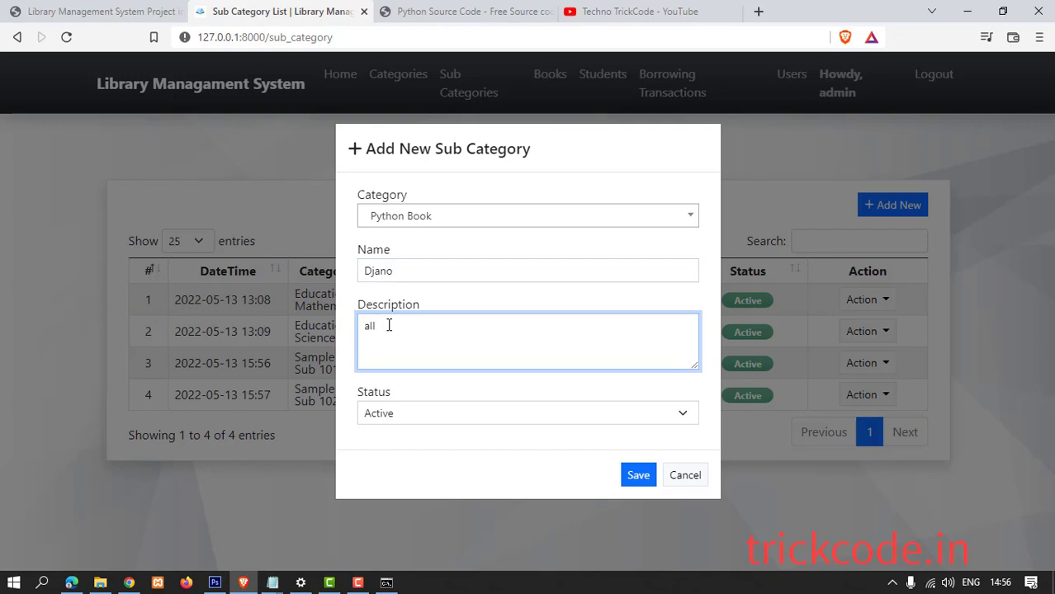
pyautogui.write('all programming language')
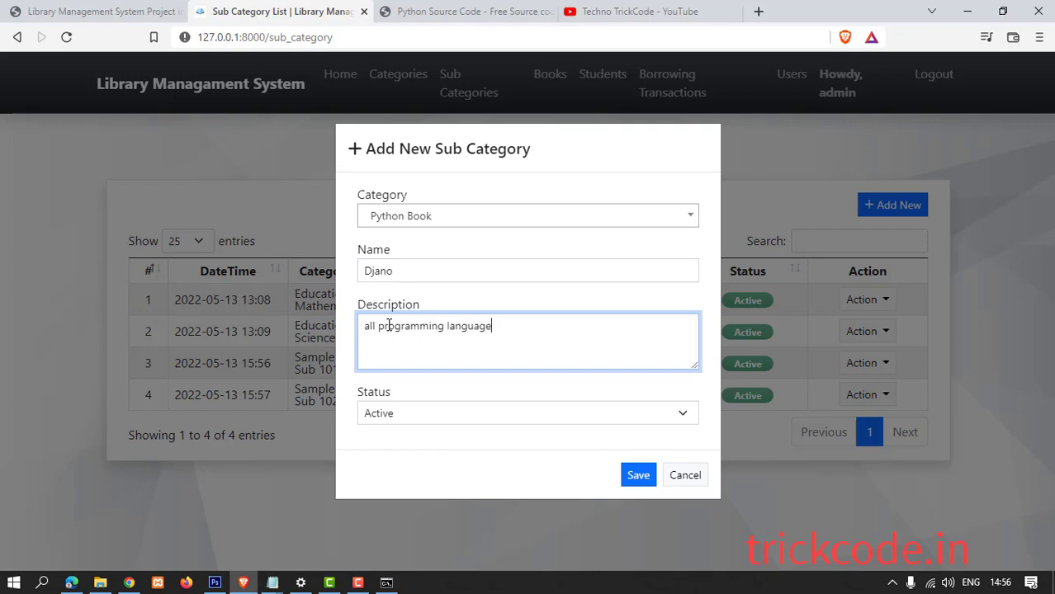
pyautogui.click(632, 478)
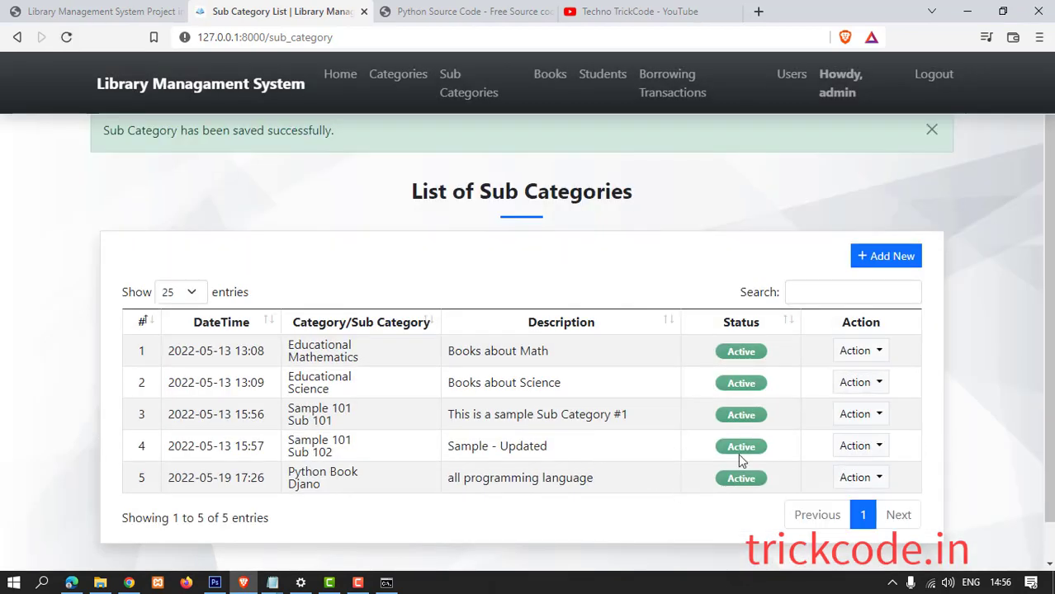
# Review the Djano sub category's details and edit form without changes, then go to Books.
pyautogui.click(881, 481)
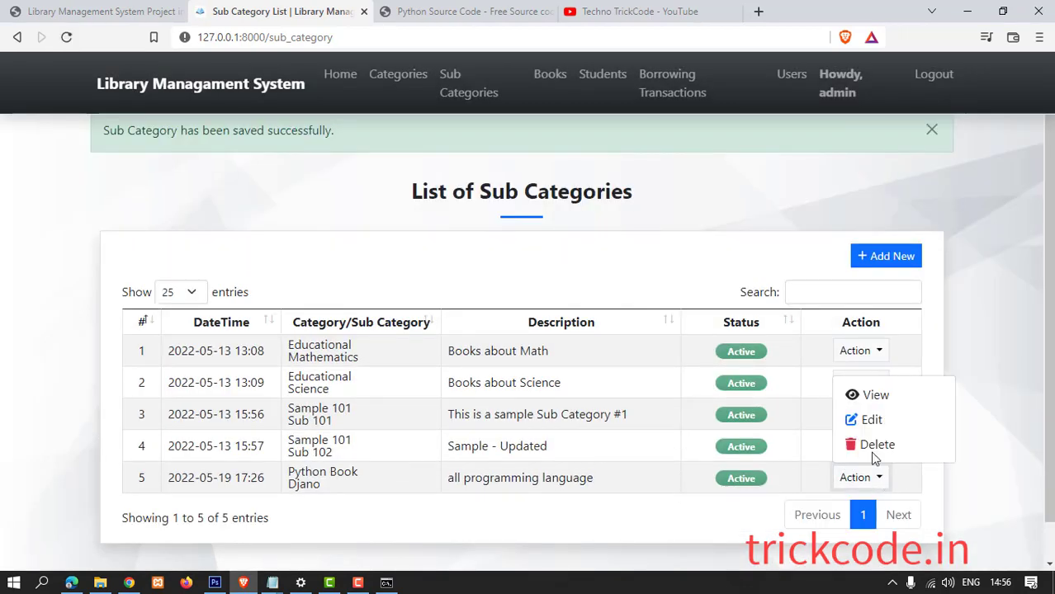
pyautogui.click(875, 354)
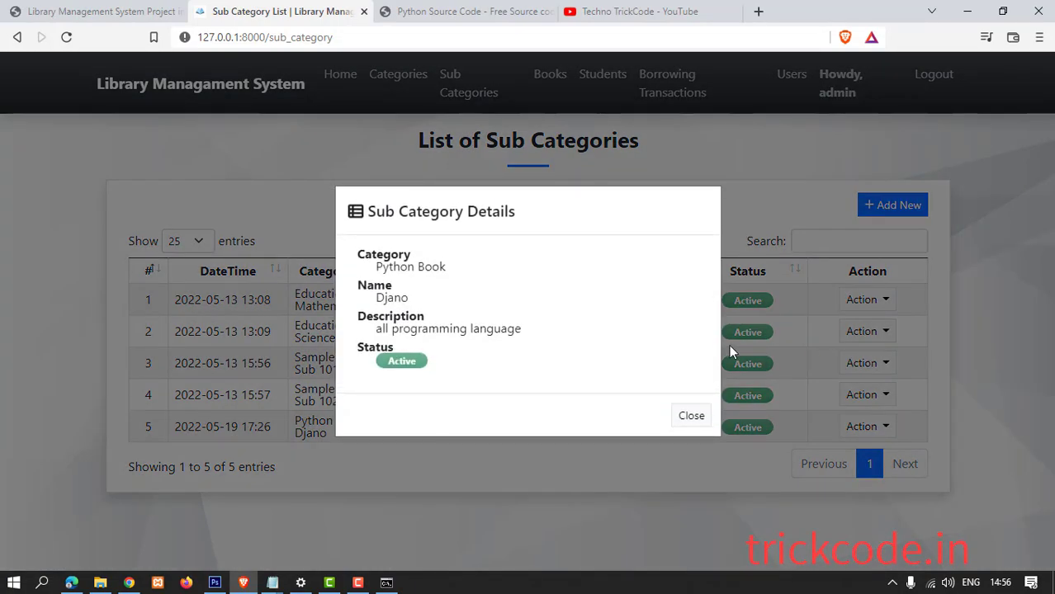
pyautogui.click(690, 416)
pyautogui.click(882, 427)
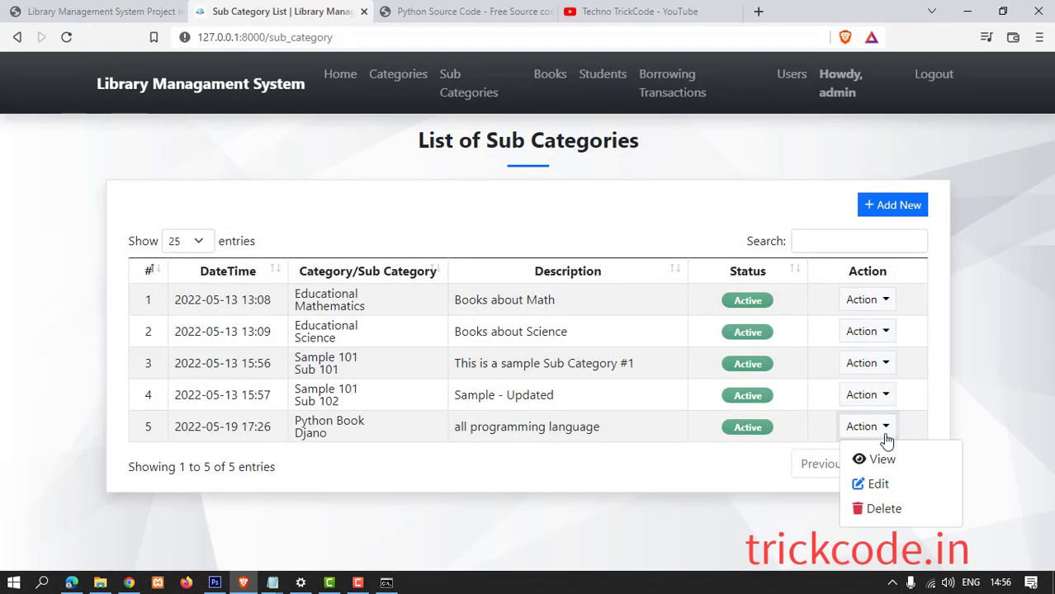
pyautogui.click(876, 484)
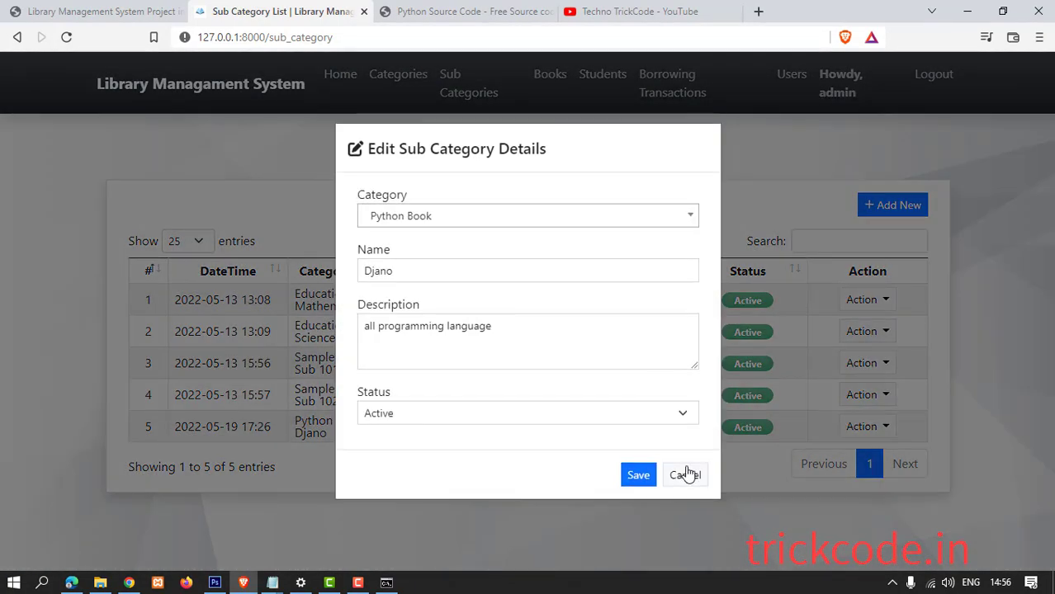
pyautogui.click(684, 475)
pyautogui.click(539, 76)
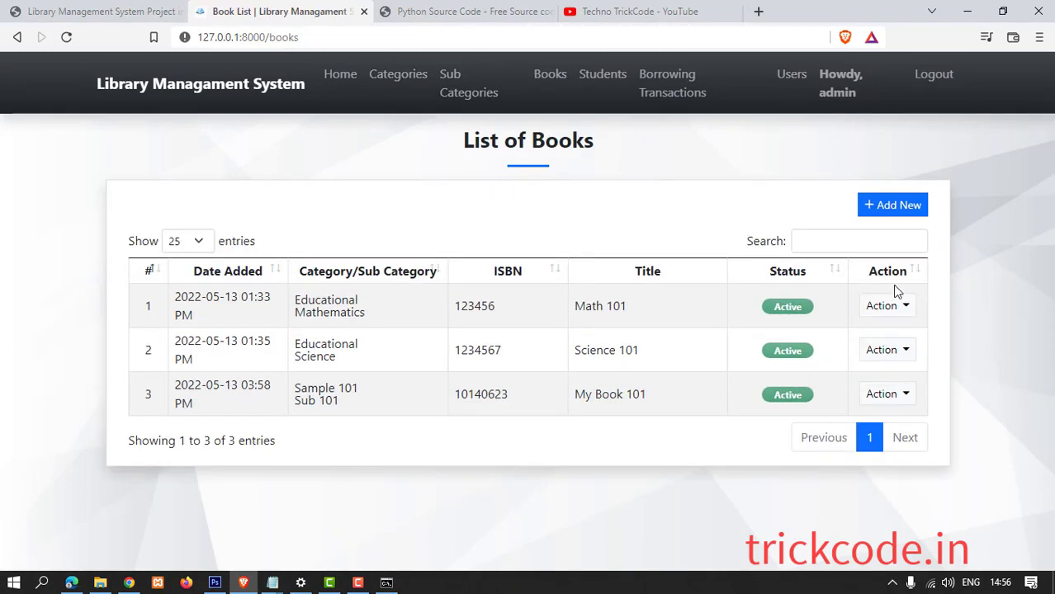
# Start a new book with ISBN as-456123 in category Python Book - Djano.
pyautogui.click(874, 205)
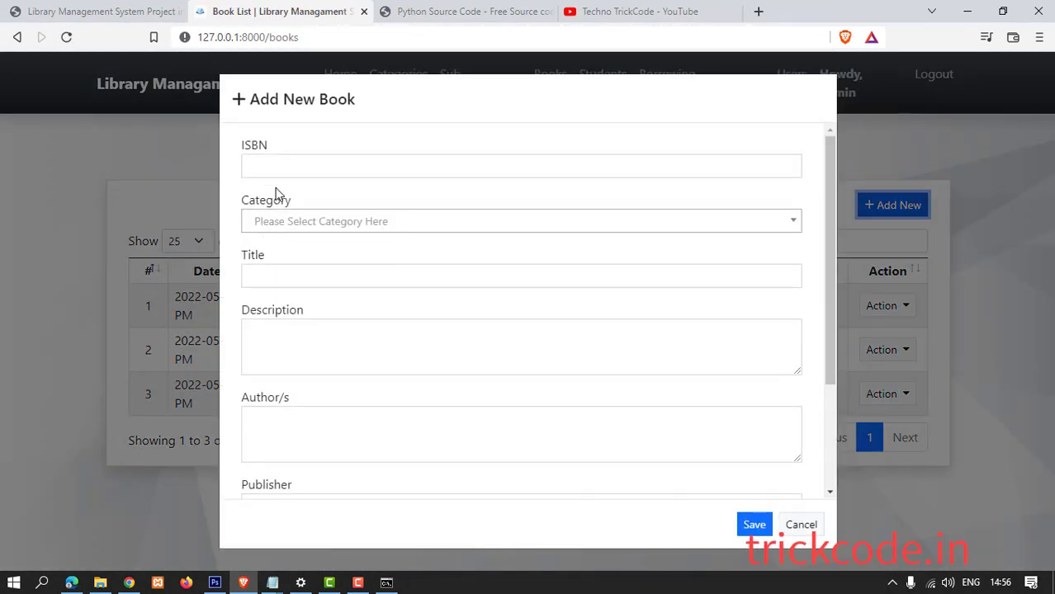
pyautogui.click(276, 169)
pyautogui.write('as-456123')
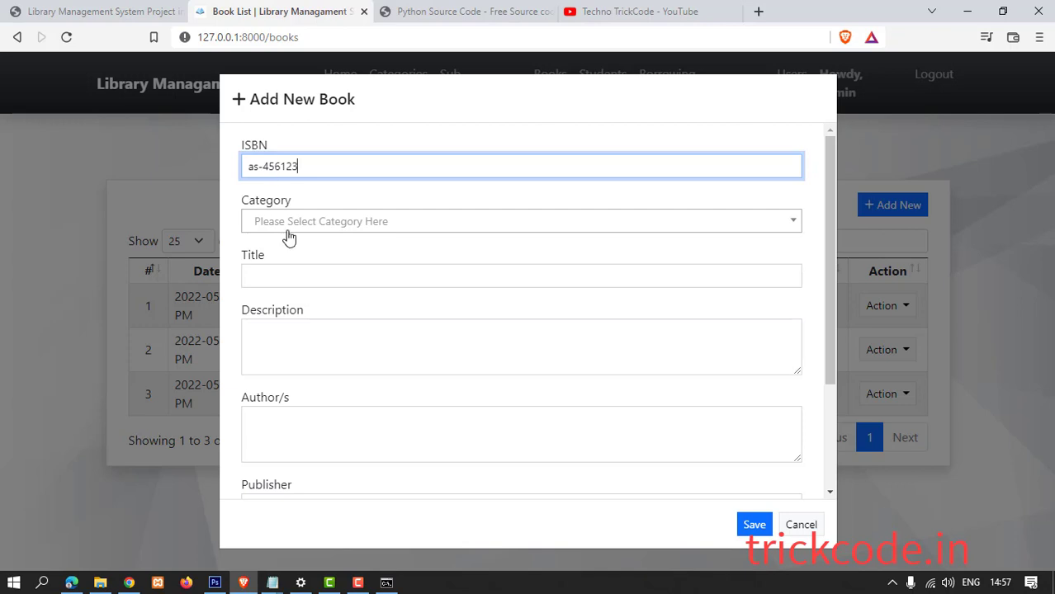
pyautogui.click(286, 227)
pyautogui.click(342, 393)
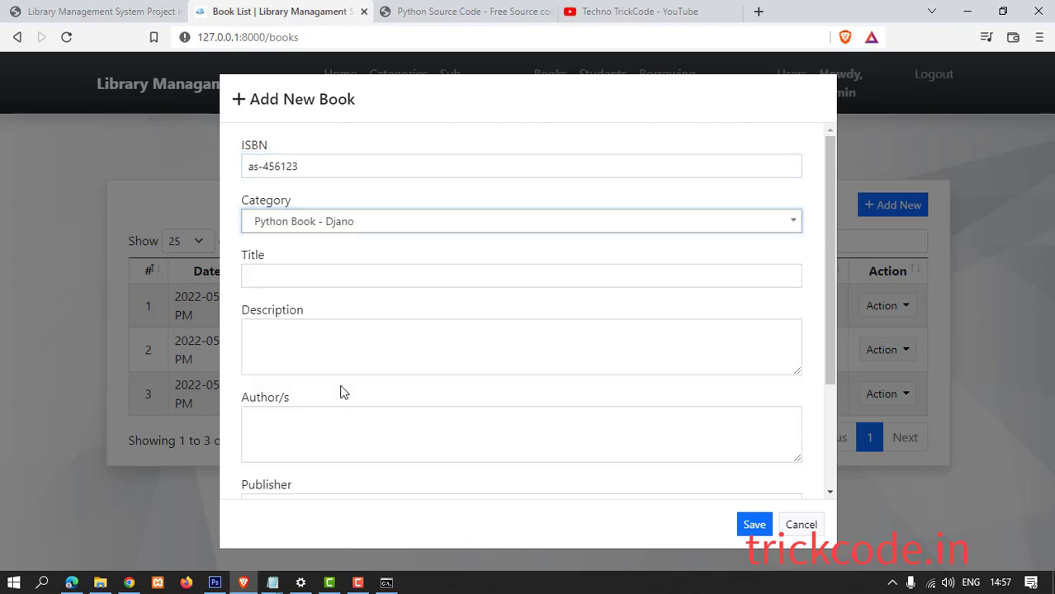
# Move the typed text into the Description and title the book 'Django framwork Book'.
pyautogui.click(294, 277)
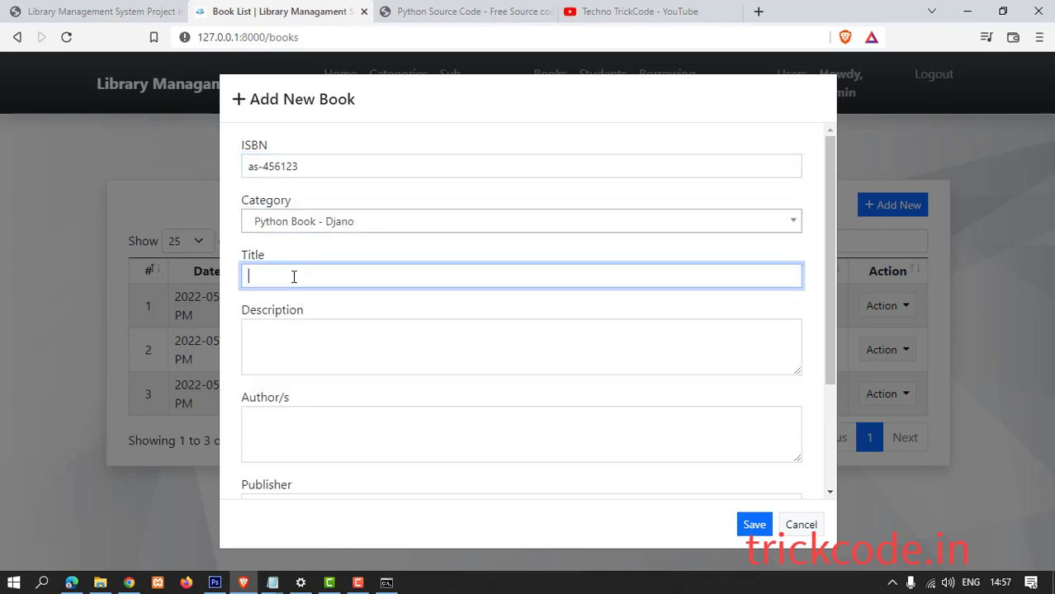
pyautogui.write('A little')
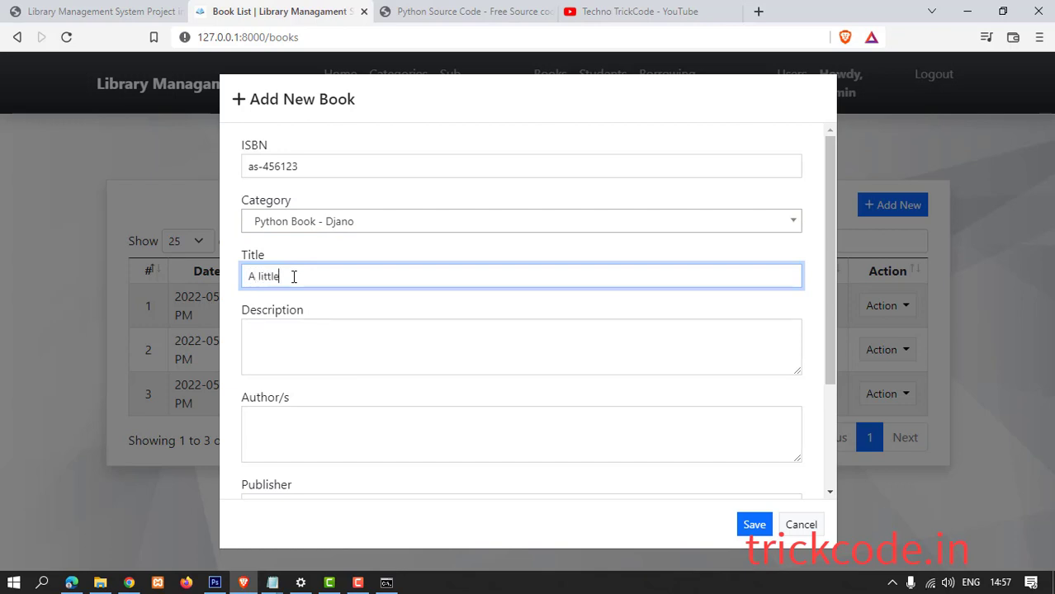
pyautogui.write('rogramming')
pyautogui.moveTo(364, 277); pyautogui.dragTo(228, 284)
pyautogui.hotkey('ctrl', 'c')
pyautogui.press('BackSpace')
pyautogui.click(269, 333)
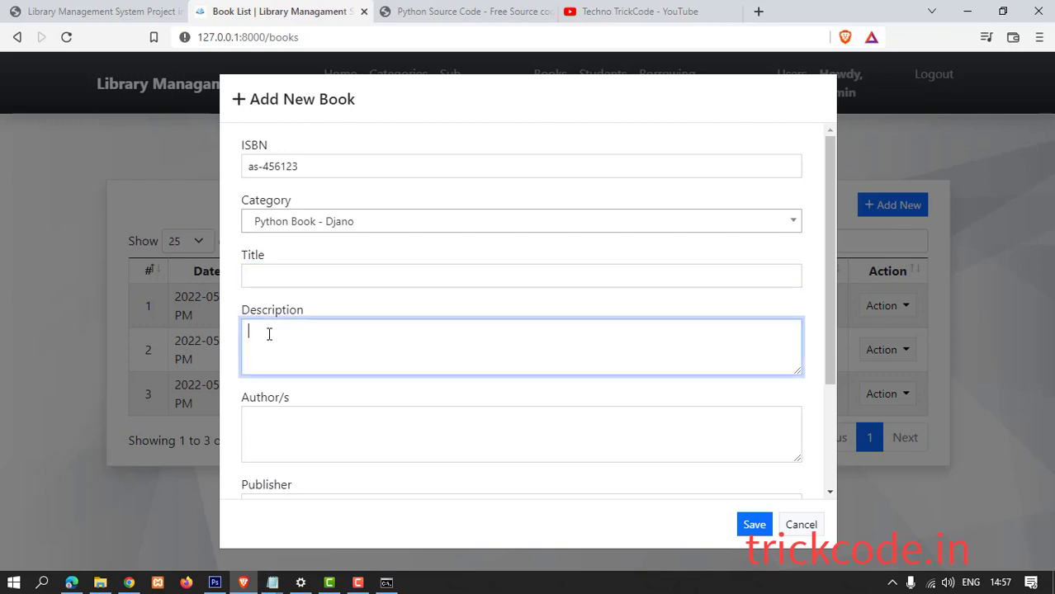
pyautogui.hotkey('ctrl', 'v')
pyautogui.click(308, 281)
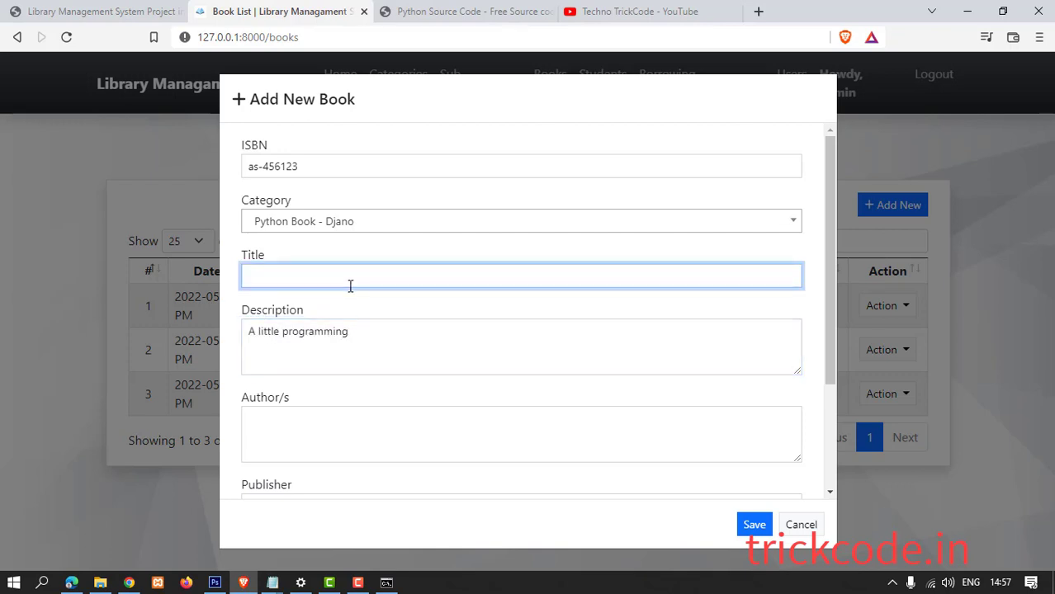
pyautogui.write('Django framwork Book')
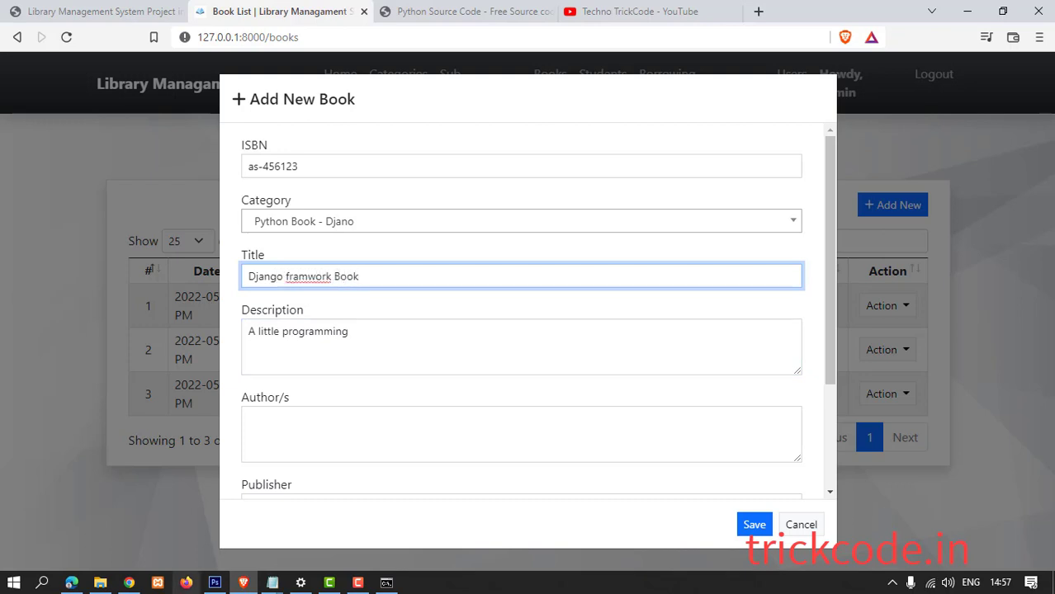
# Enter author abc and publisher dmo.
pyautogui.click(302, 437)
pyautogui.write('abc')
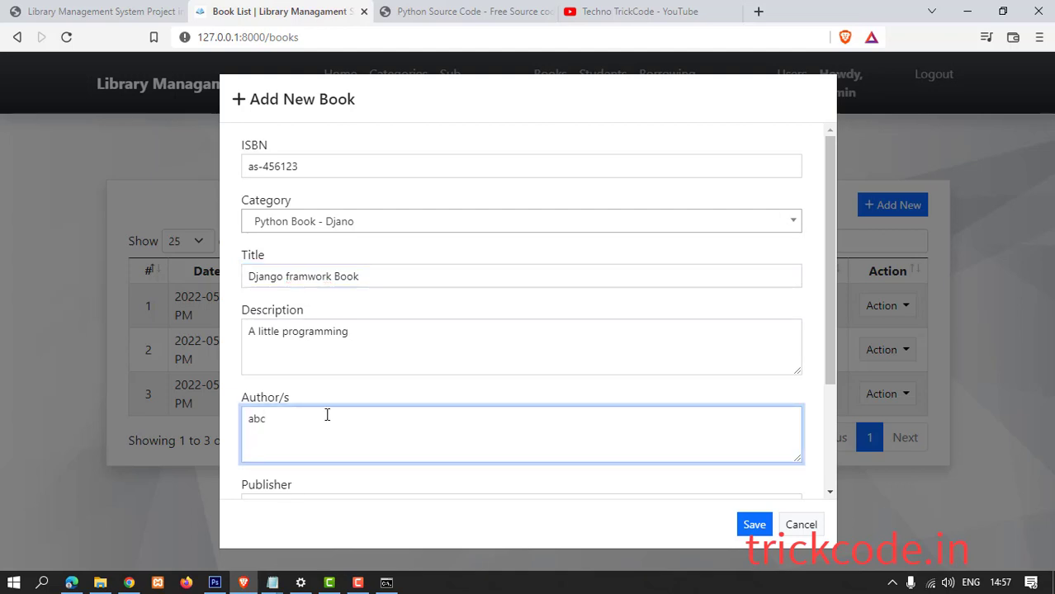
pyautogui.scroll(-2, 327, 415)
pyautogui.click(297, 352)
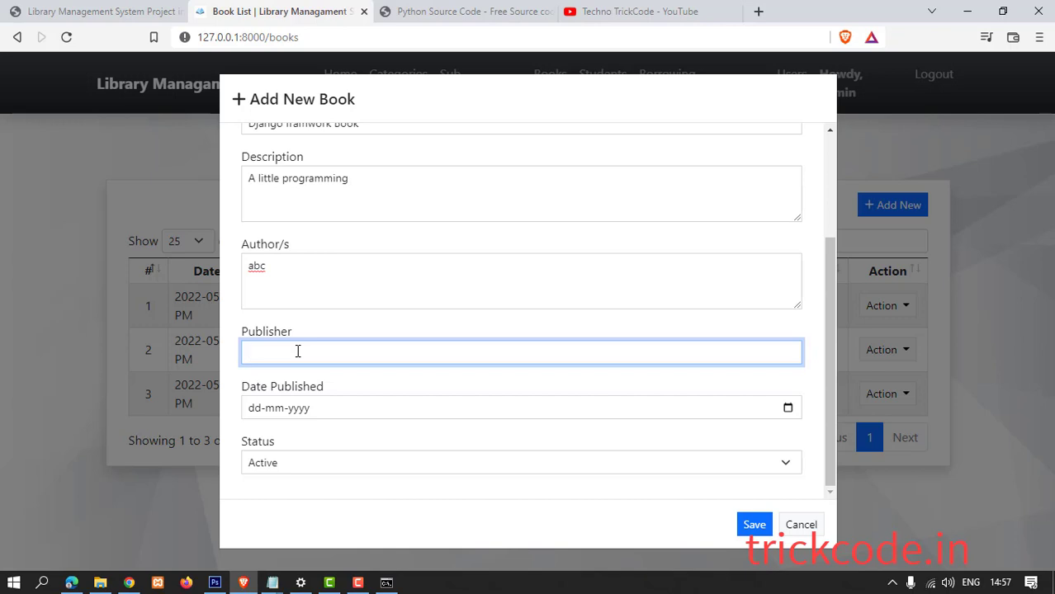
pyautogui.write('dmo')
# Set Date Published to 19-05-2022 and save the book.
pyautogui.click(297, 408)
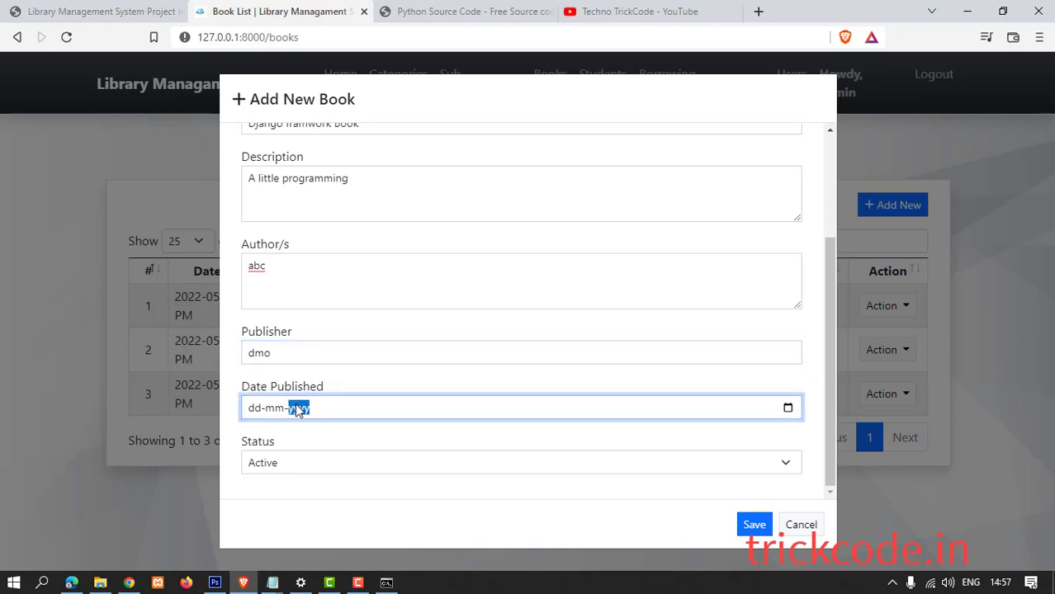
pyautogui.click(256, 415)
pyautogui.click(787, 408)
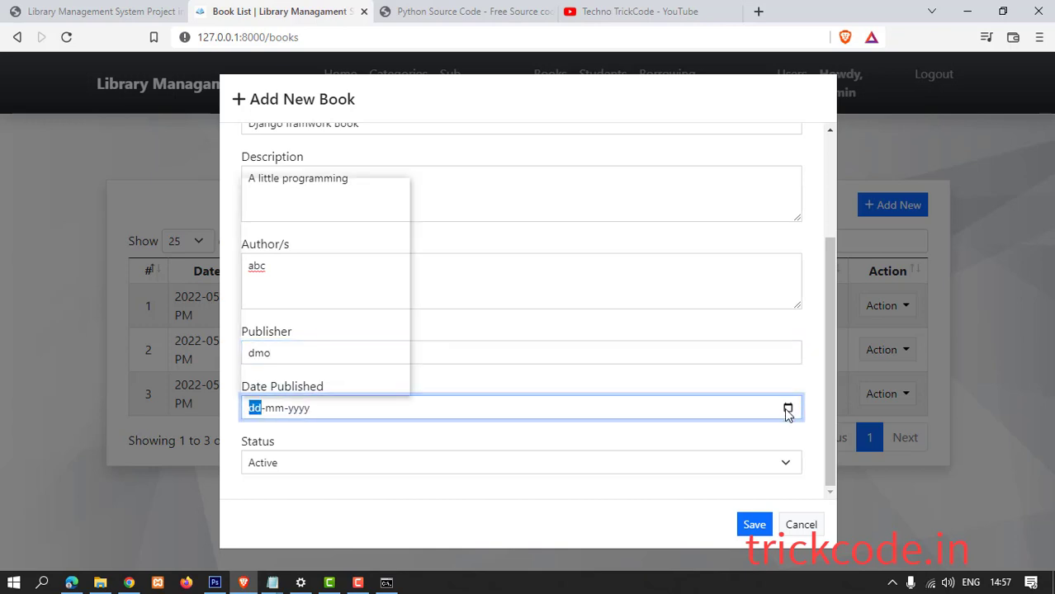
pyautogui.click(326, 311)
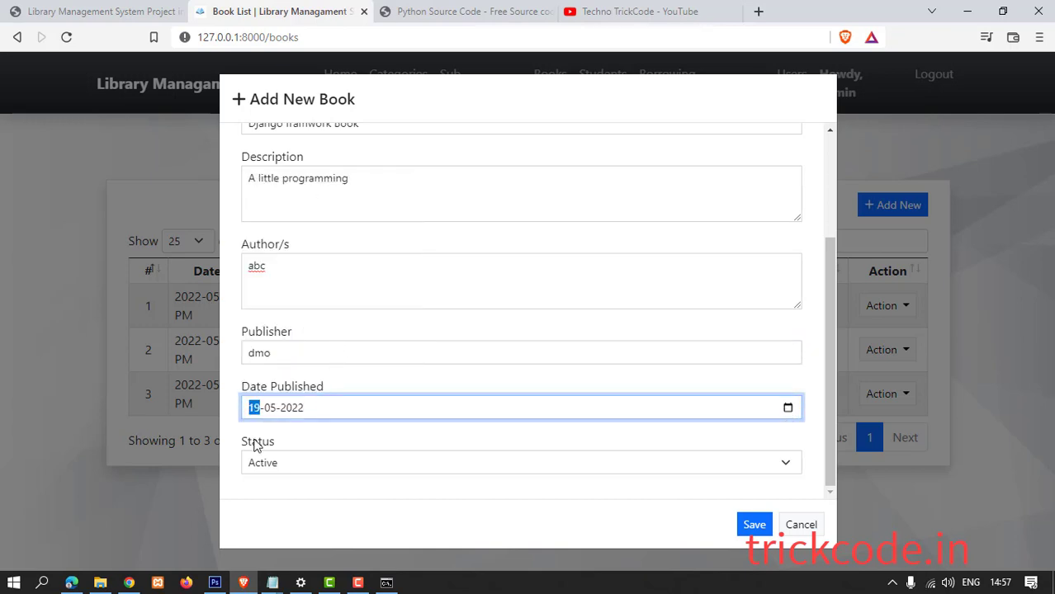
pyautogui.click(754, 525)
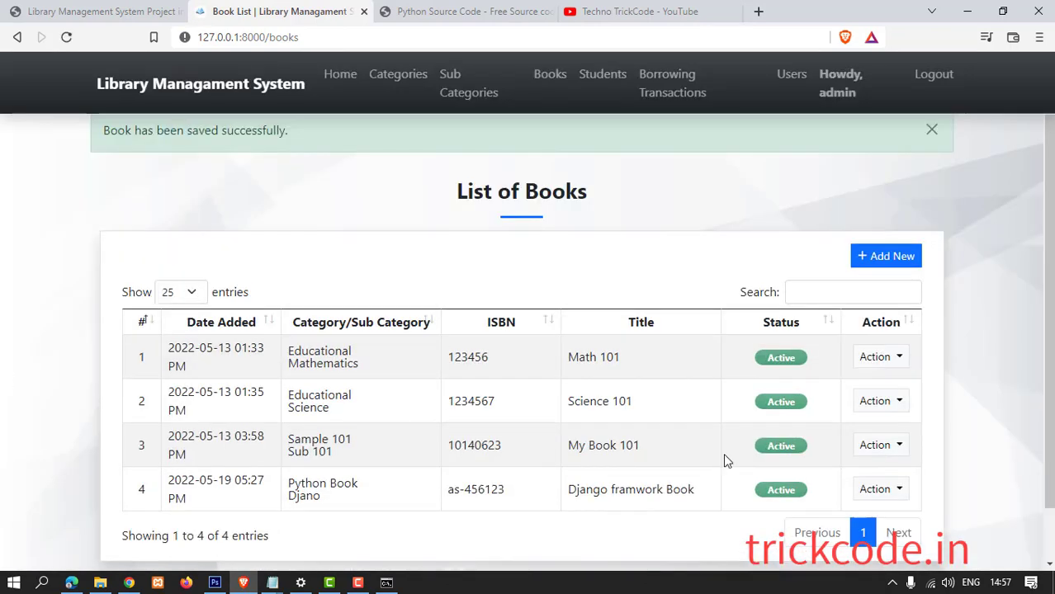
# Open the Django framwork Book's edit form and cancel without changes.
pyautogui.click(875, 489)
pyautogui.click(877, 431)
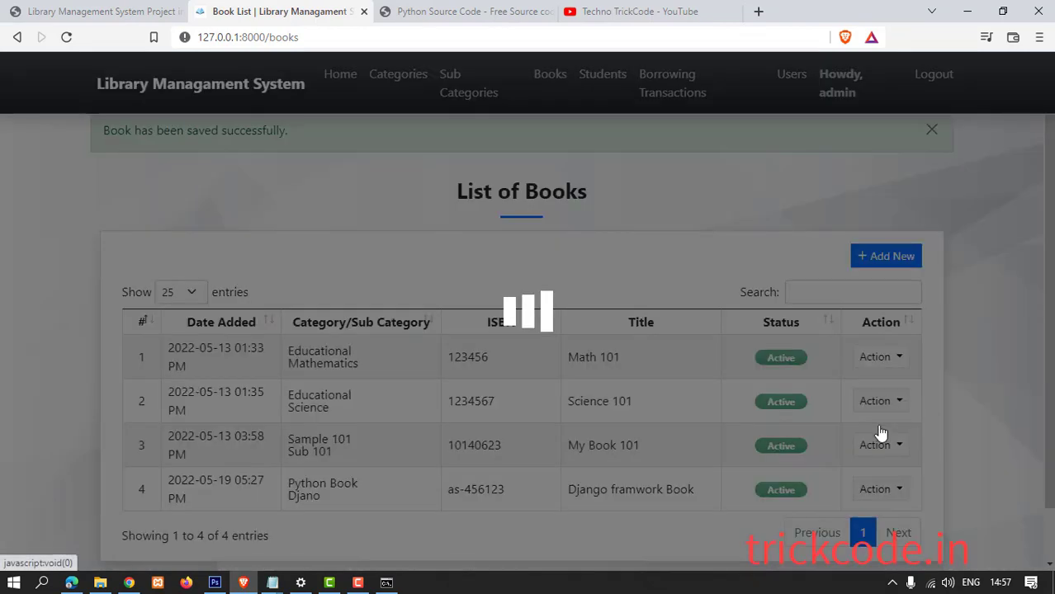
pyautogui.scroll(-2, 325, 328)
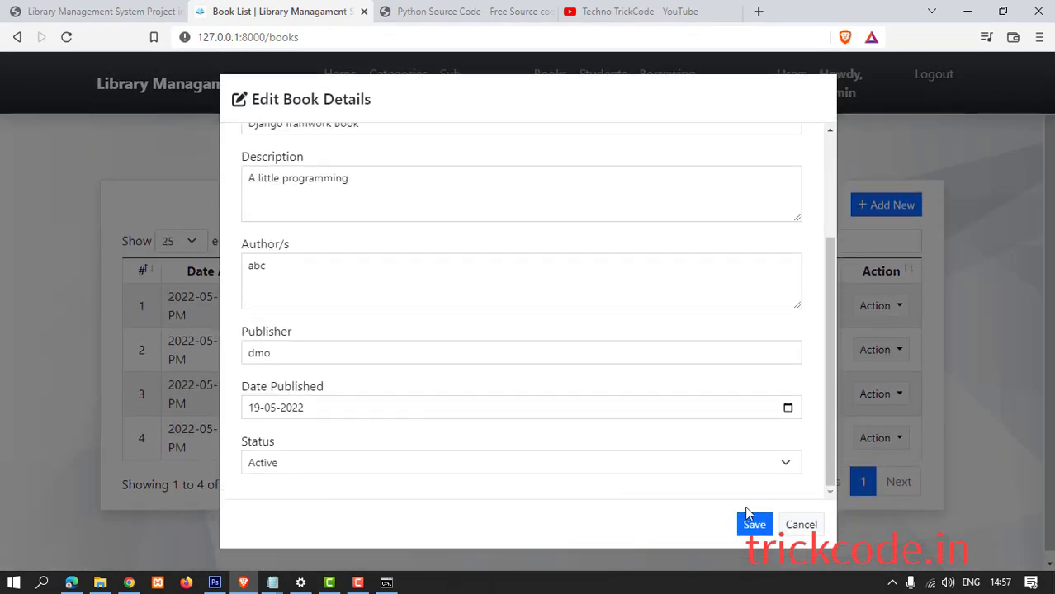
pyautogui.click(788, 526)
# Read the Django framwork Book's details, author abc and publisher dmo, then close them.
pyautogui.click(898, 440)
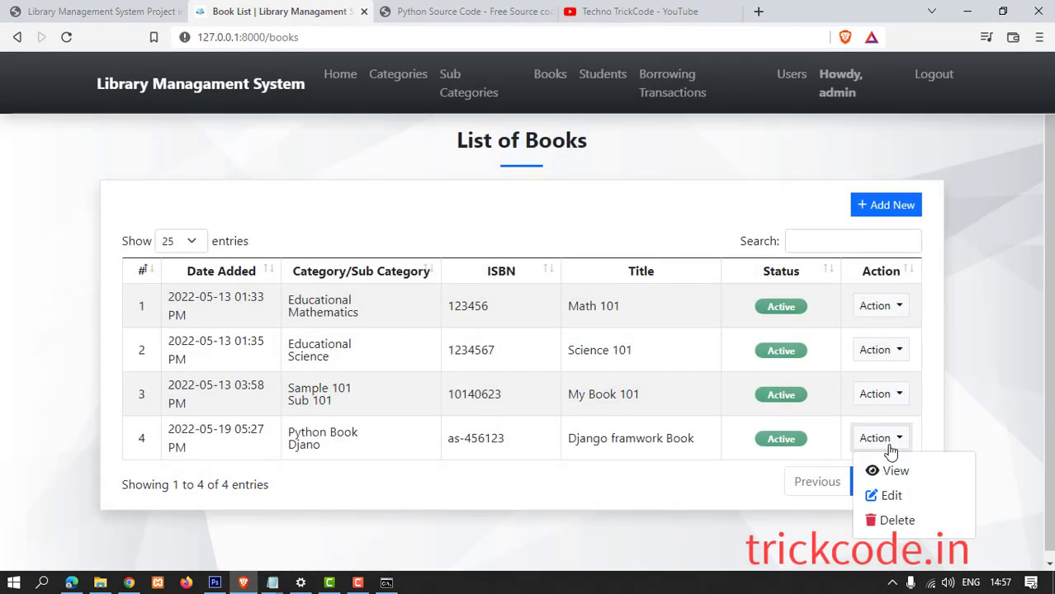
pyautogui.click(891, 471)
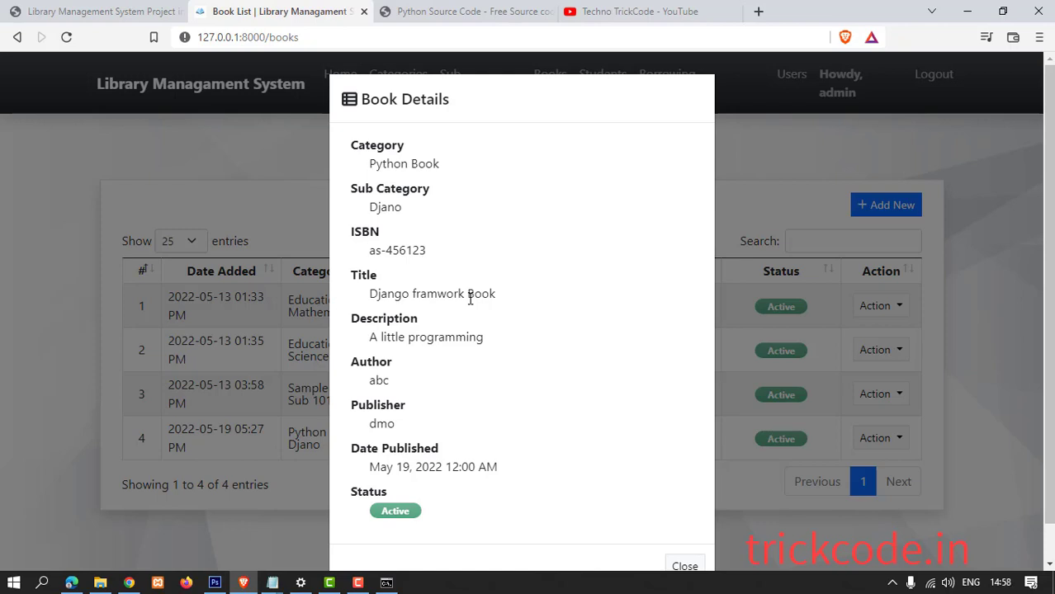
pyautogui.moveTo(348, 142); pyautogui.dragTo(453, 507)
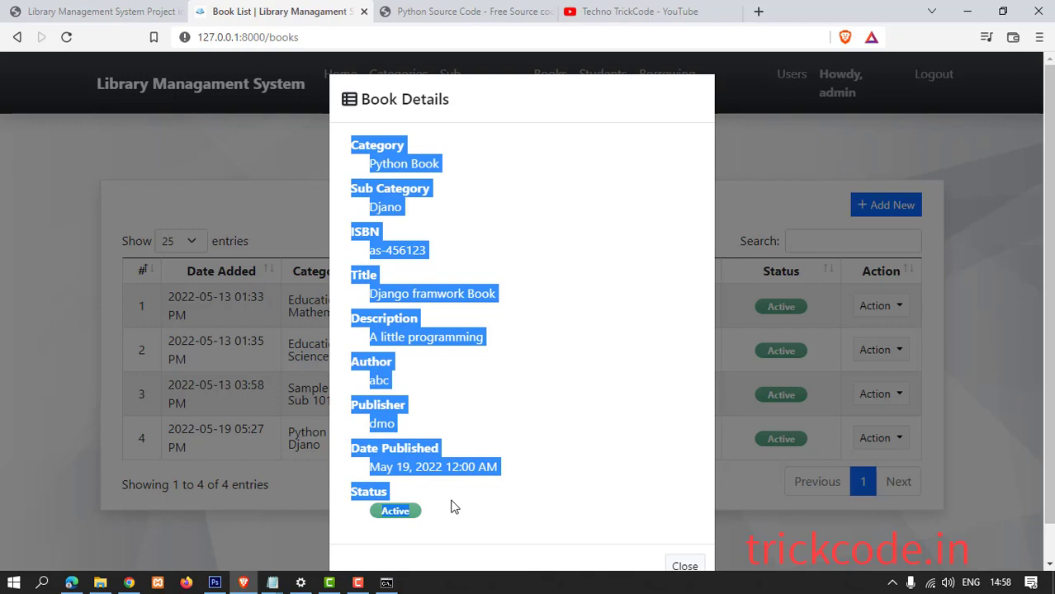
pyautogui.click(530, 448)
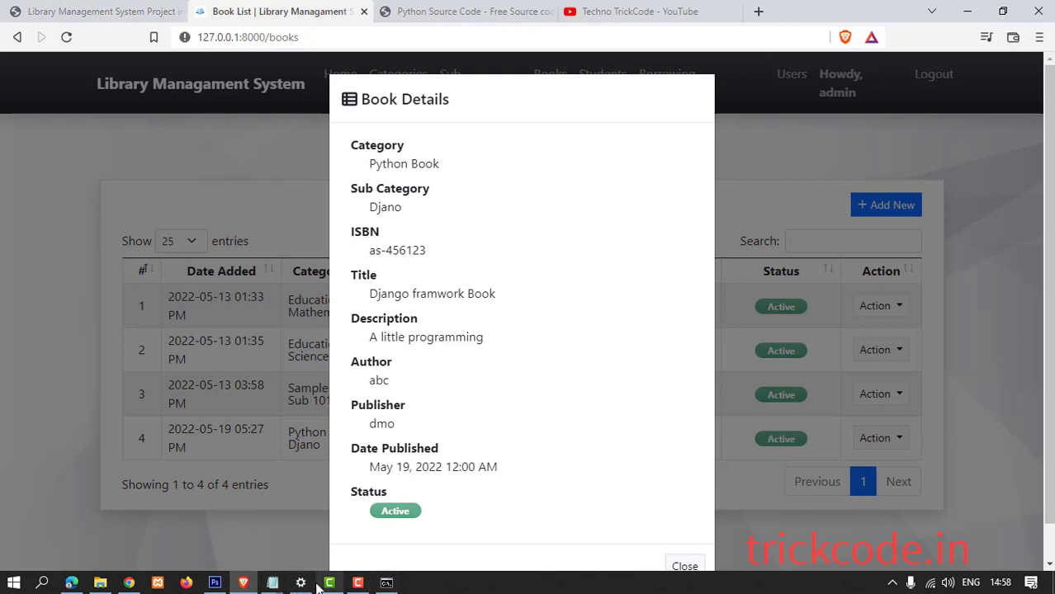
pyautogui.moveTo(317, 586)
pyautogui.scroll(-1, 693, 497)
pyautogui.click(683, 529)
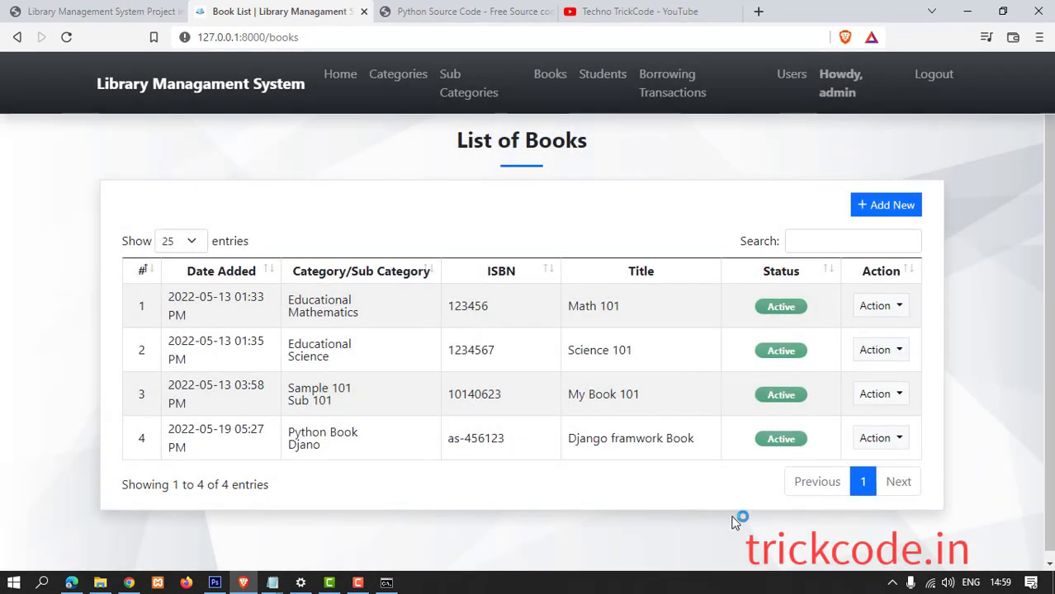
# Start a new student entry with the student's School ID and first name.
pyautogui.click(604, 76)
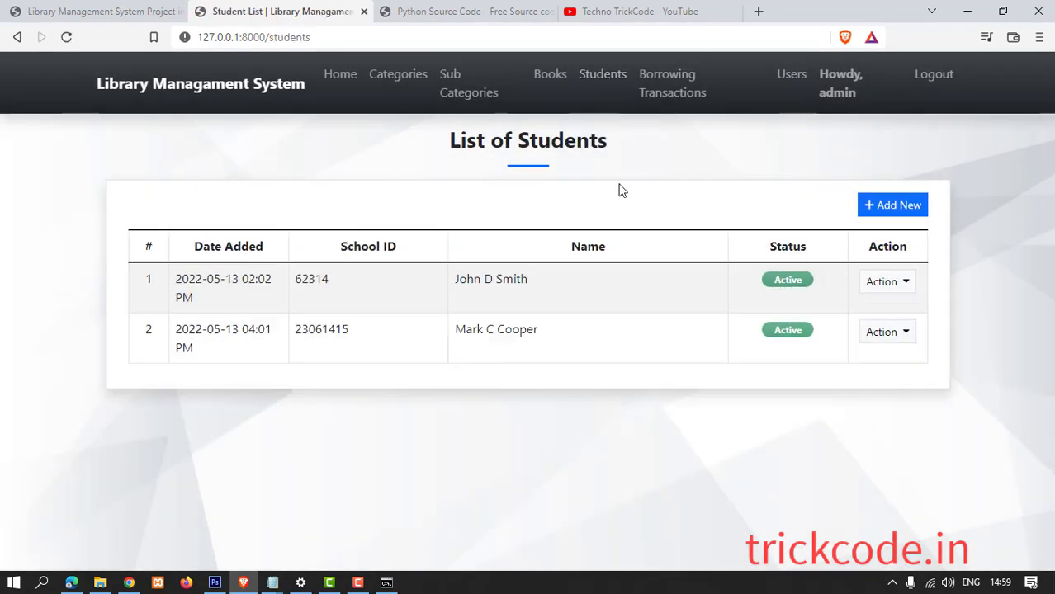
pyautogui.click(902, 206)
pyautogui.click(326, 165)
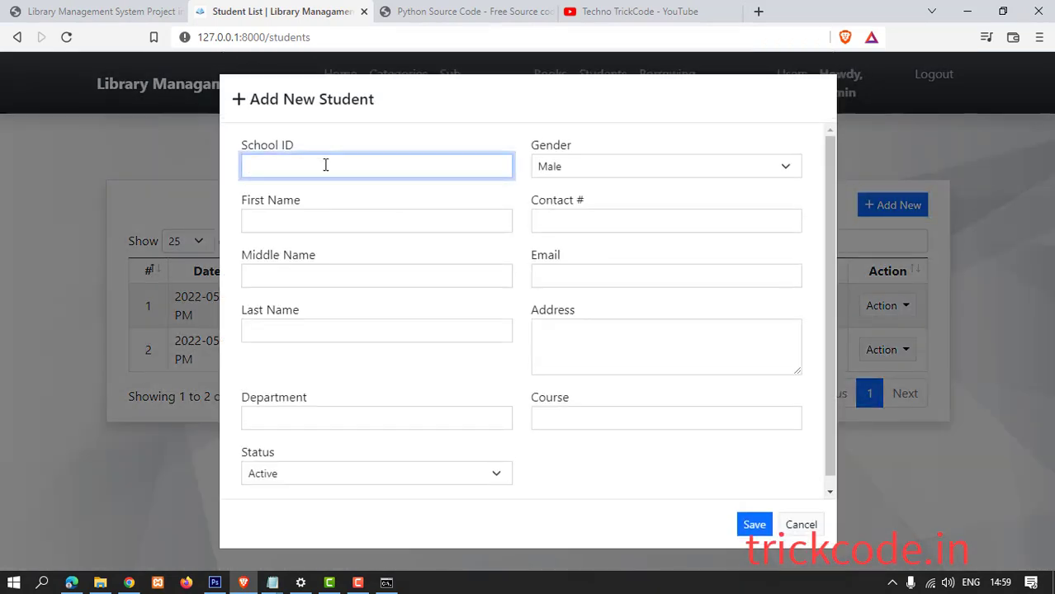
pyautogui.write('std45')
pyautogui.click(286, 220)
# Fill in the student's last name, gender, contact number and e-mail.
pyautogui.press('Tab')
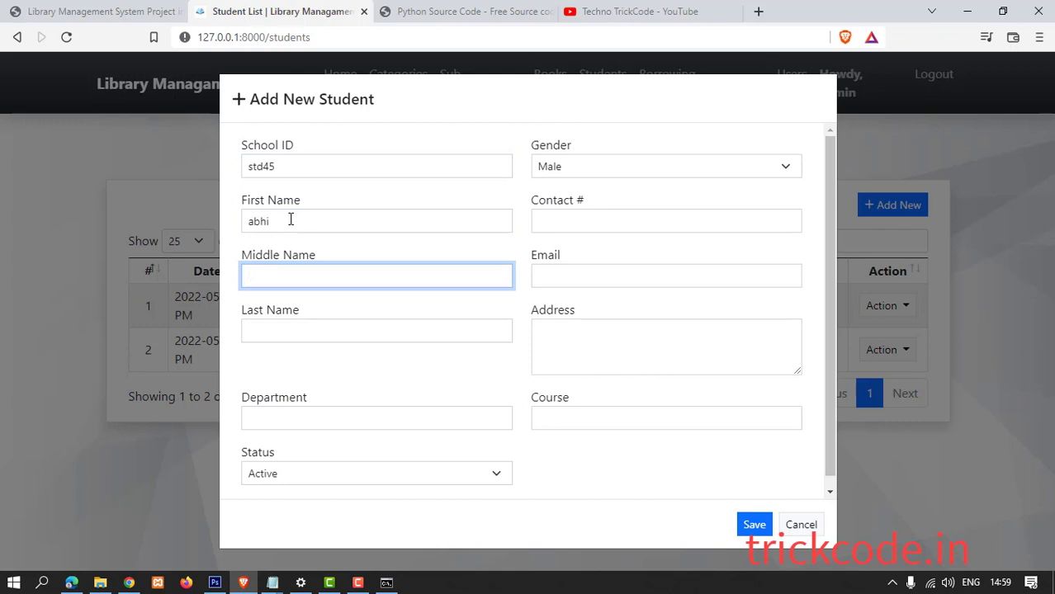
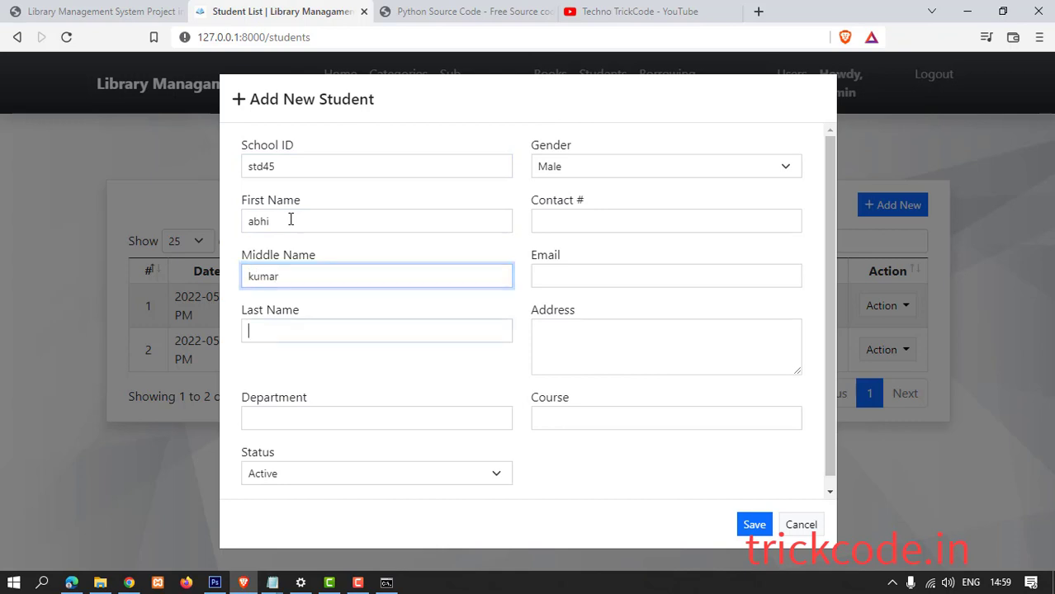
pyautogui.press('Tab')
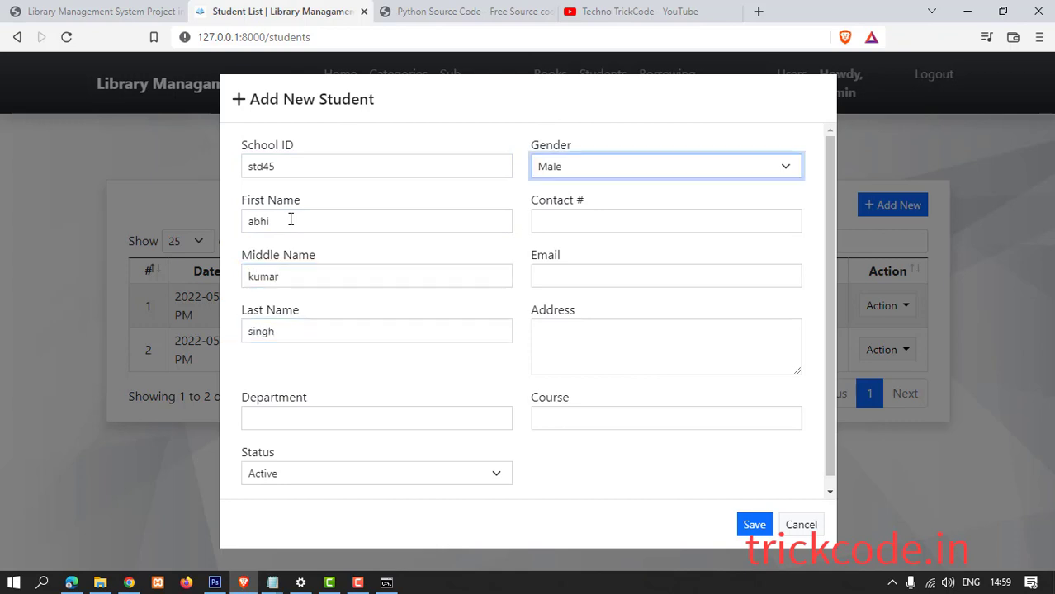
pyautogui.click(551, 221)
pyautogui.write('652626')
pyautogui.click(571, 273)
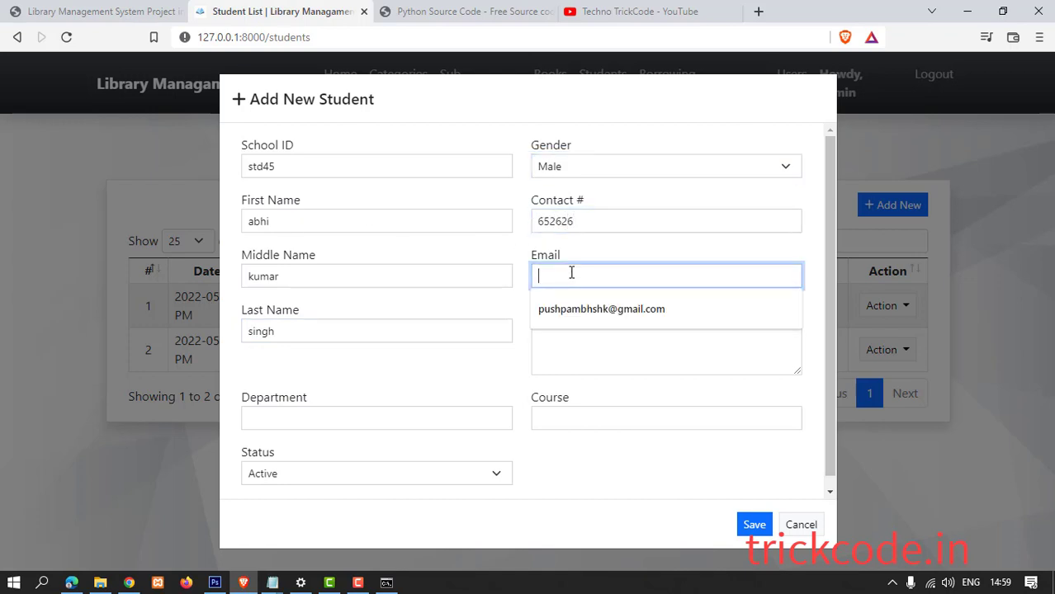
pyautogui.write('abc')
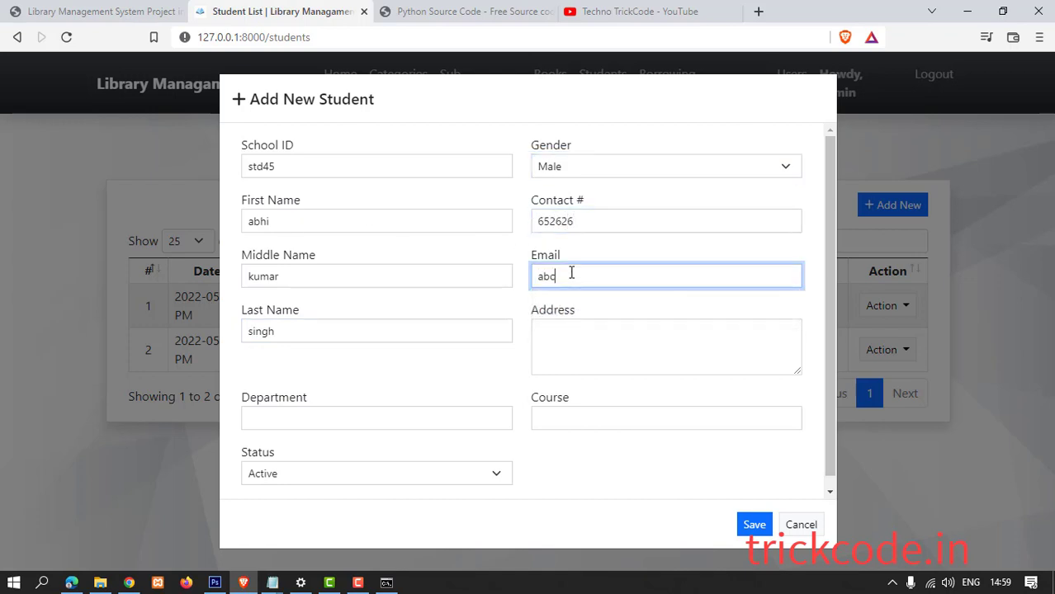
pyautogui.write('@ggmail.com')
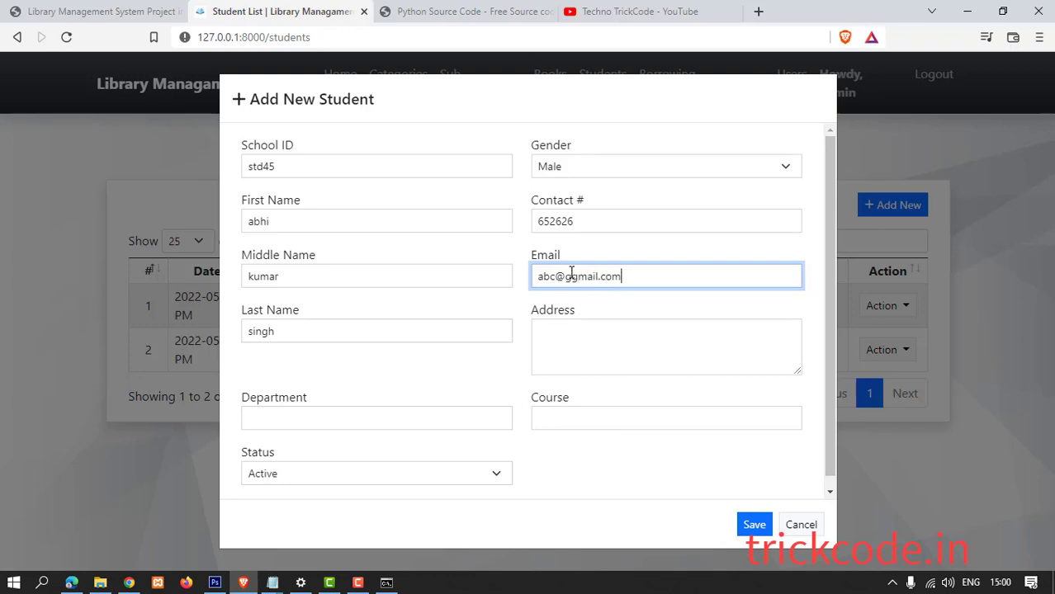
# Enter the address, department CS and course Python Programmer, and save the student.
pyautogui.click(628, 355)
pyautogui.write('india')
pyautogui.click(356, 422)
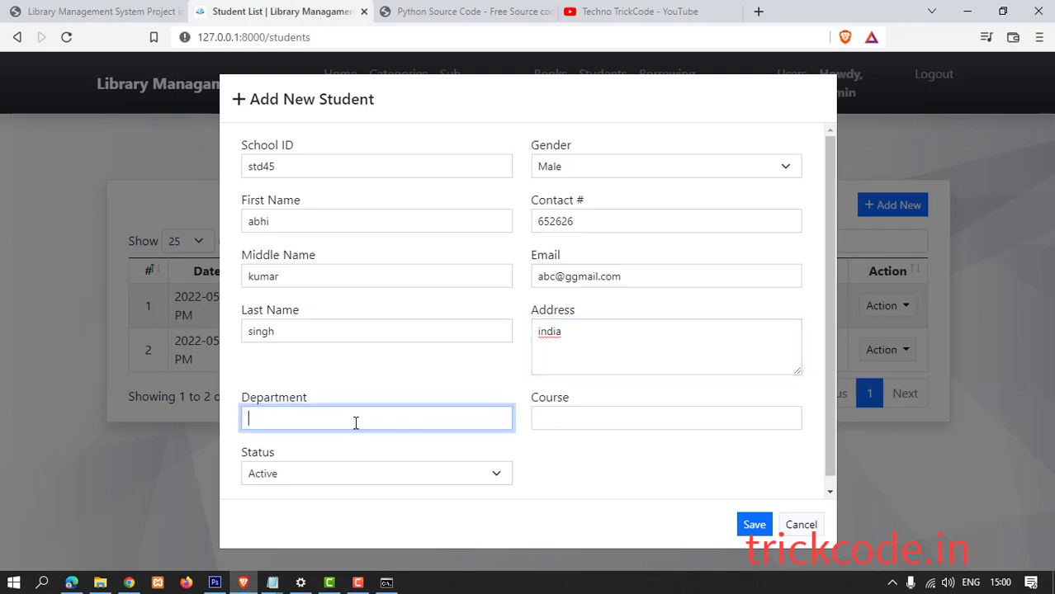
pyautogui.write('CS')
pyautogui.click(587, 420)
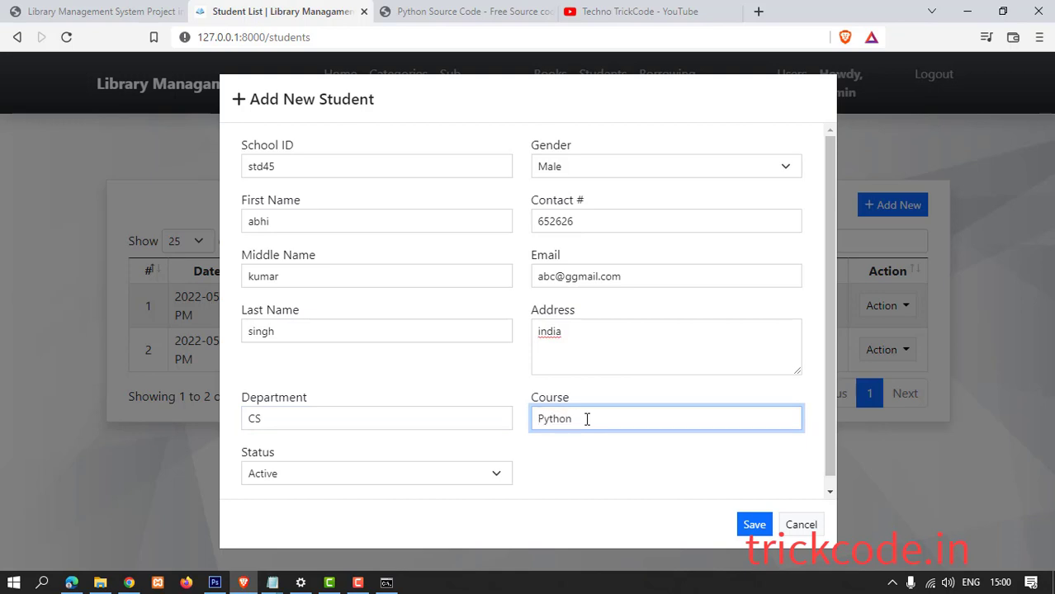
pyautogui.write('Python Programmer')
pyautogui.click(751, 525)
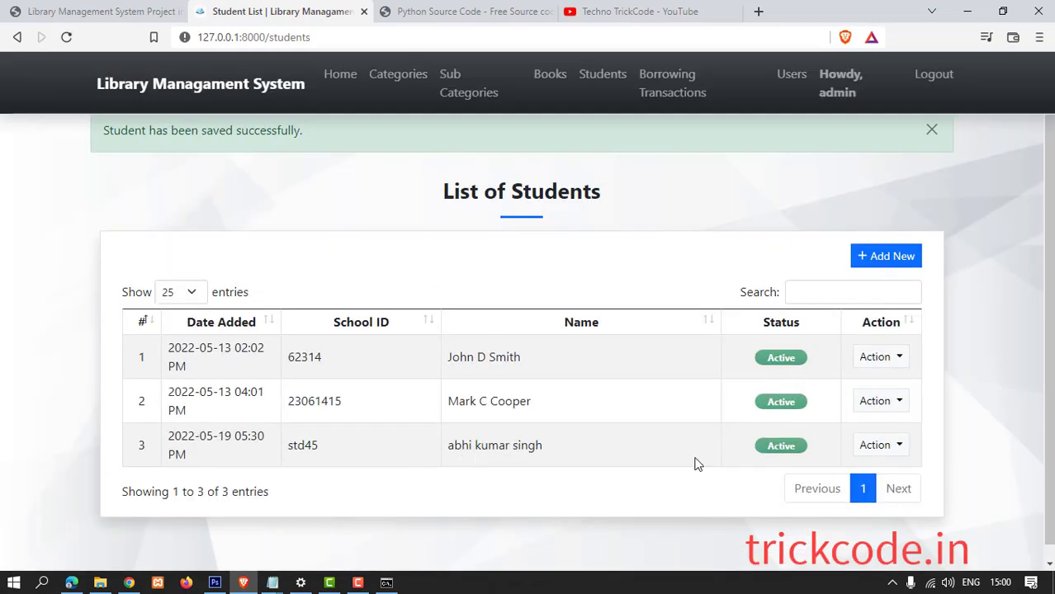
pyautogui.click(897, 447)
pyautogui.click(889, 487)
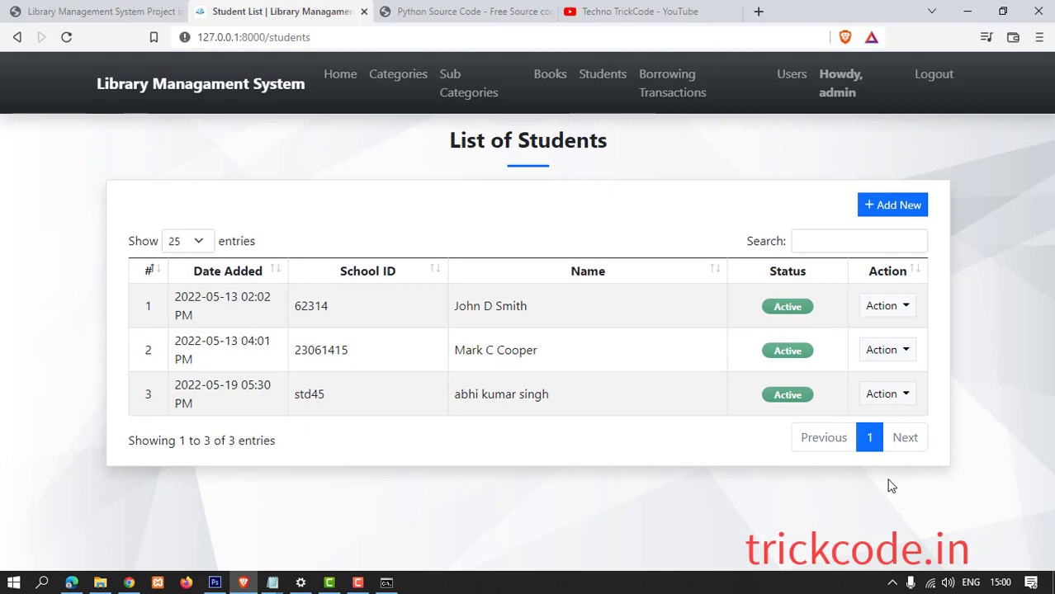
pyautogui.click(907, 397)
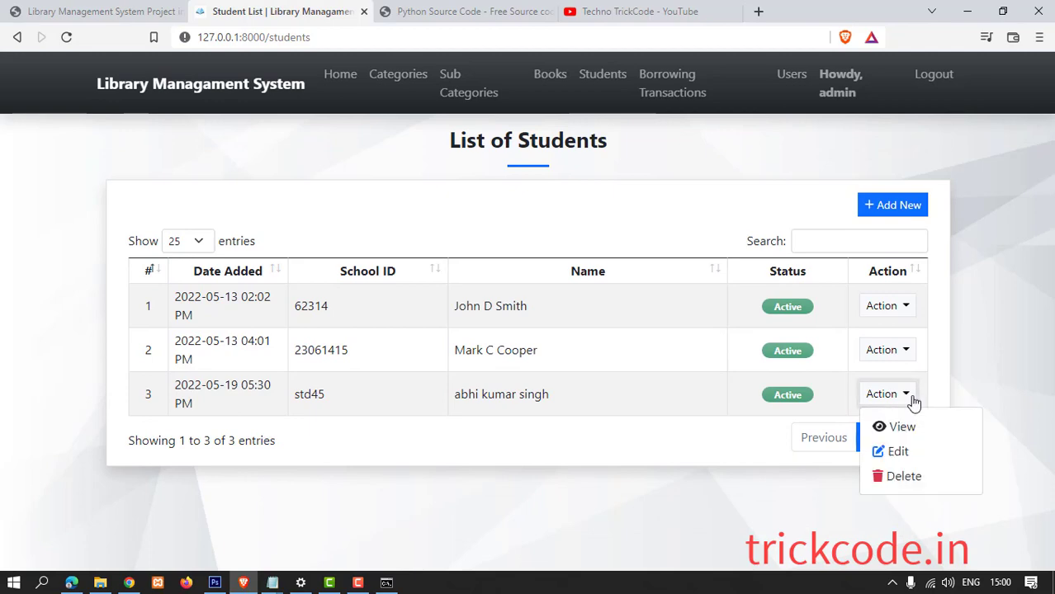
pyautogui.click(900, 426)
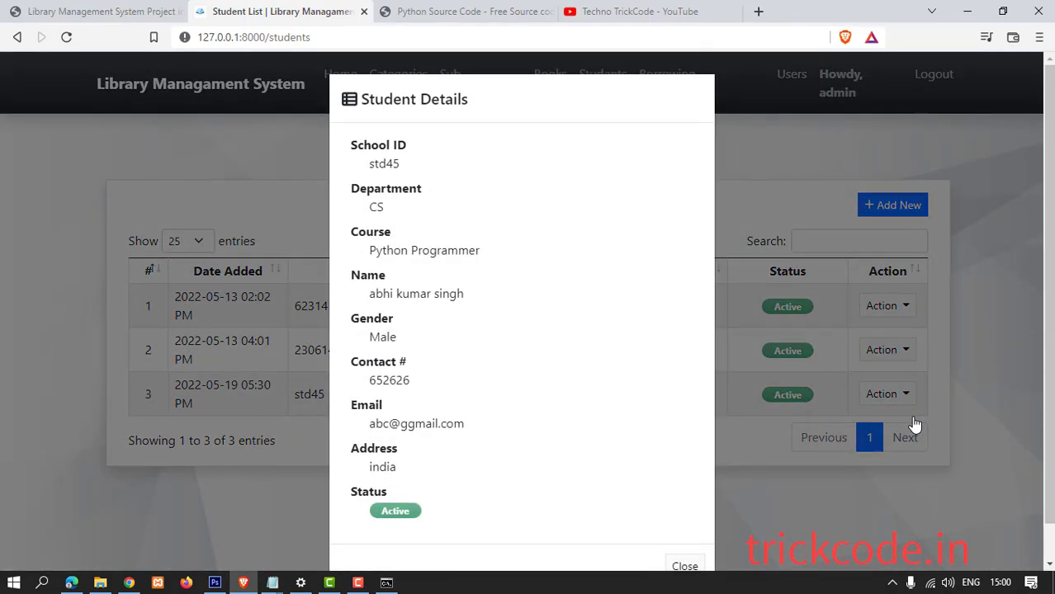
pyautogui.scroll(-1, 627, 450)
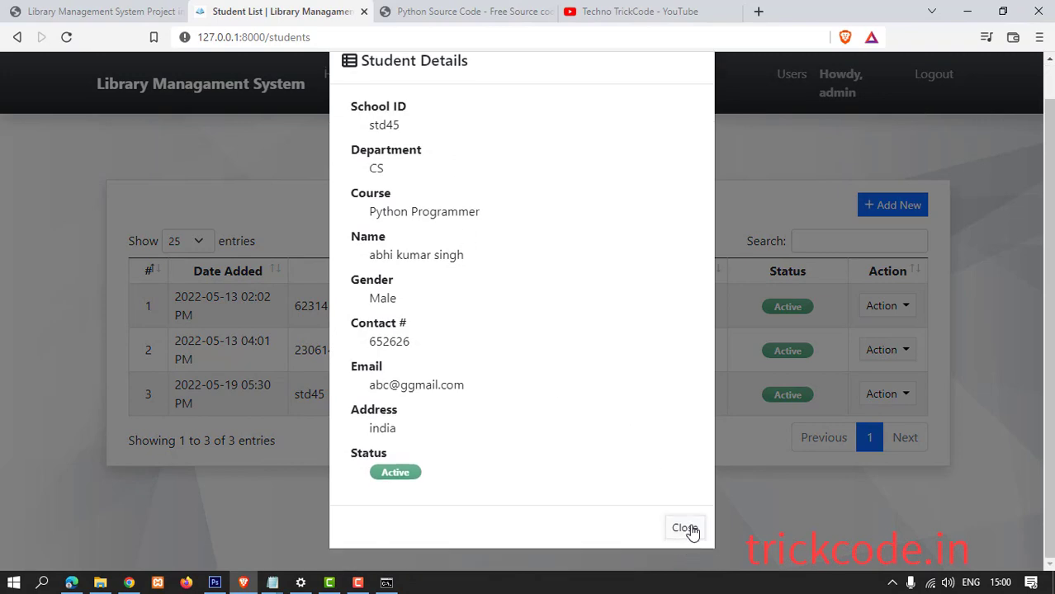
pyautogui.click(692, 532)
pyautogui.click(906, 394)
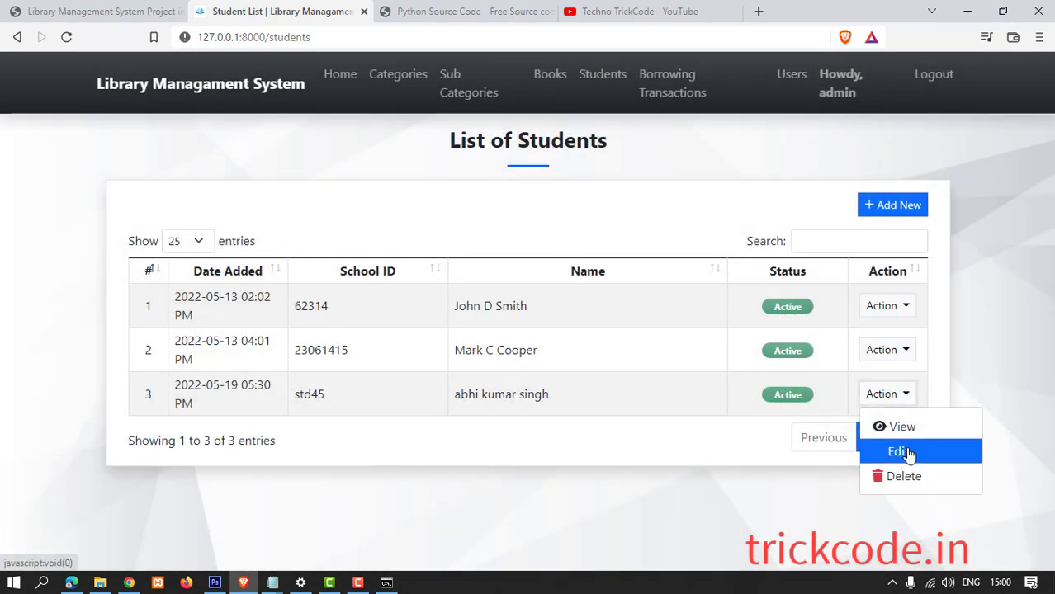
pyautogui.click(905, 453)
pyautogui.click(798, 534)
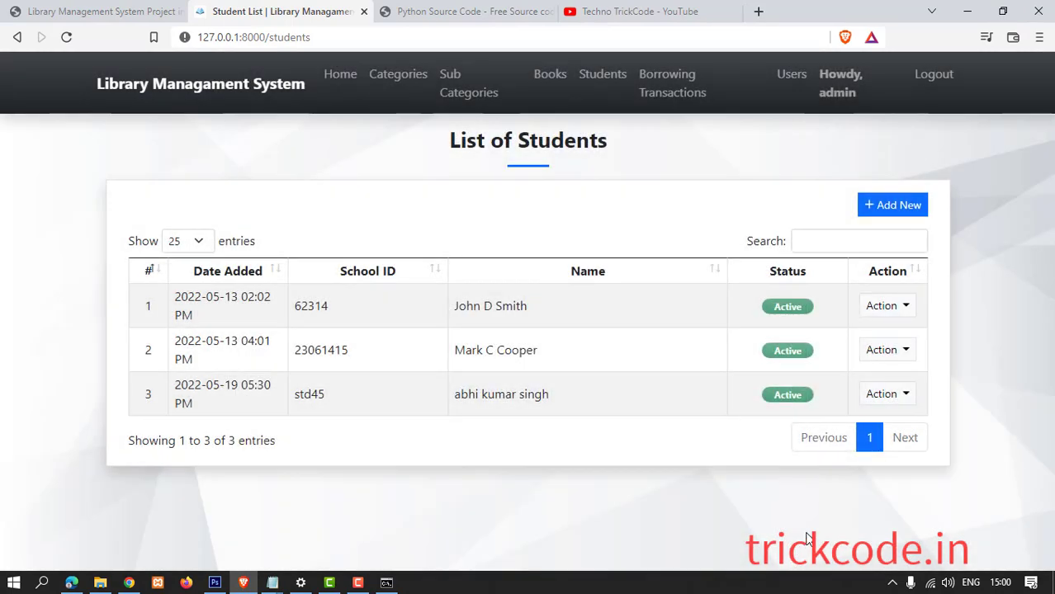
# Start a new borrowing transaction for the Django framwork Book, lent to the newly added student.
pyautogui.click(661, 86)
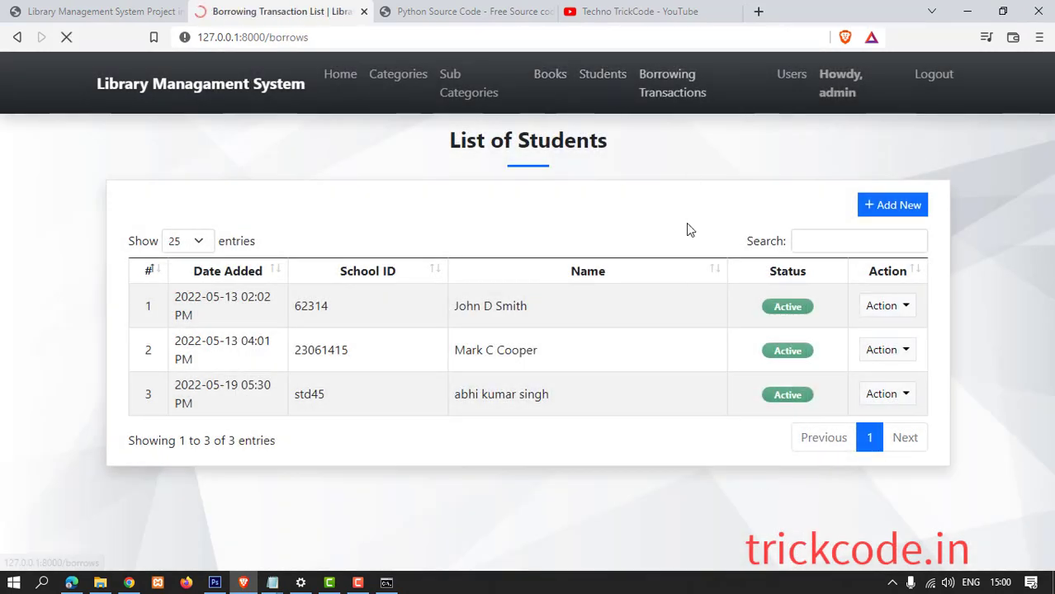
pyautogui.click(877, 208)
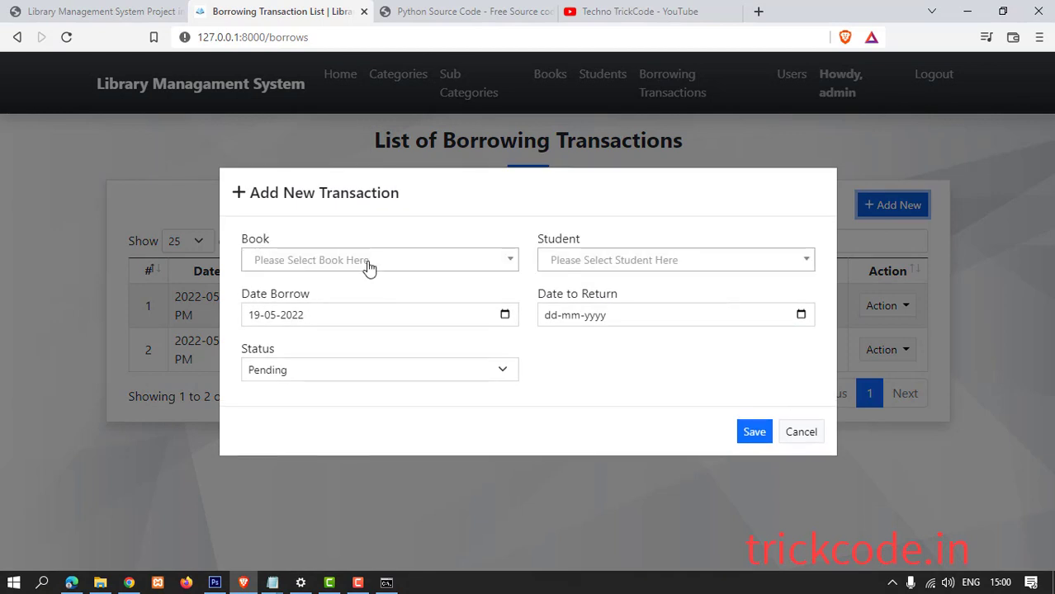
pyautogui.click(367, 262)
pyautogui.click(366, 397)
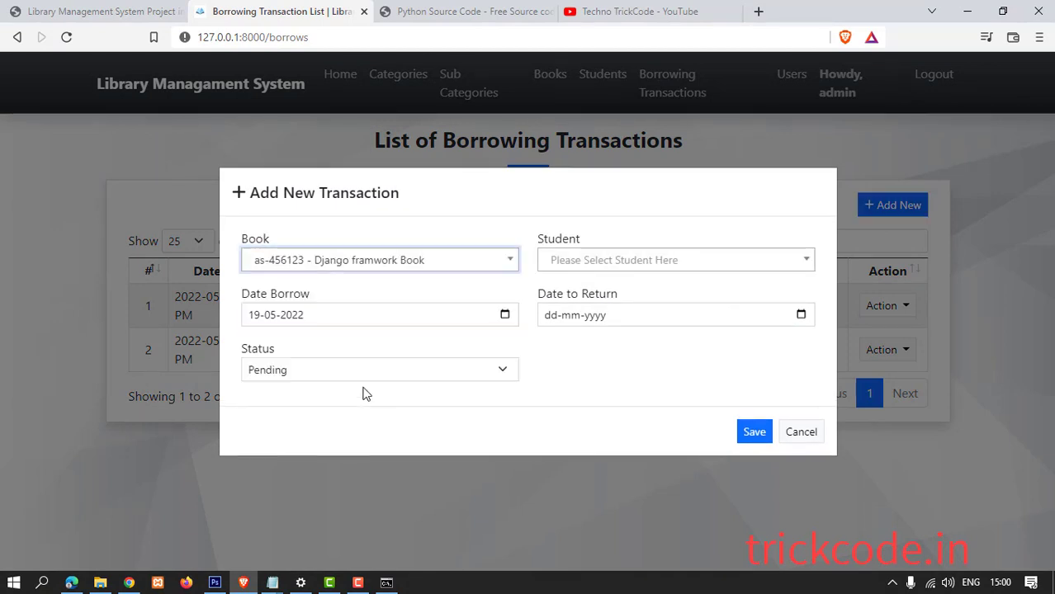
pyautogui.click(572, 262)
pyautogui.click(586, 376)
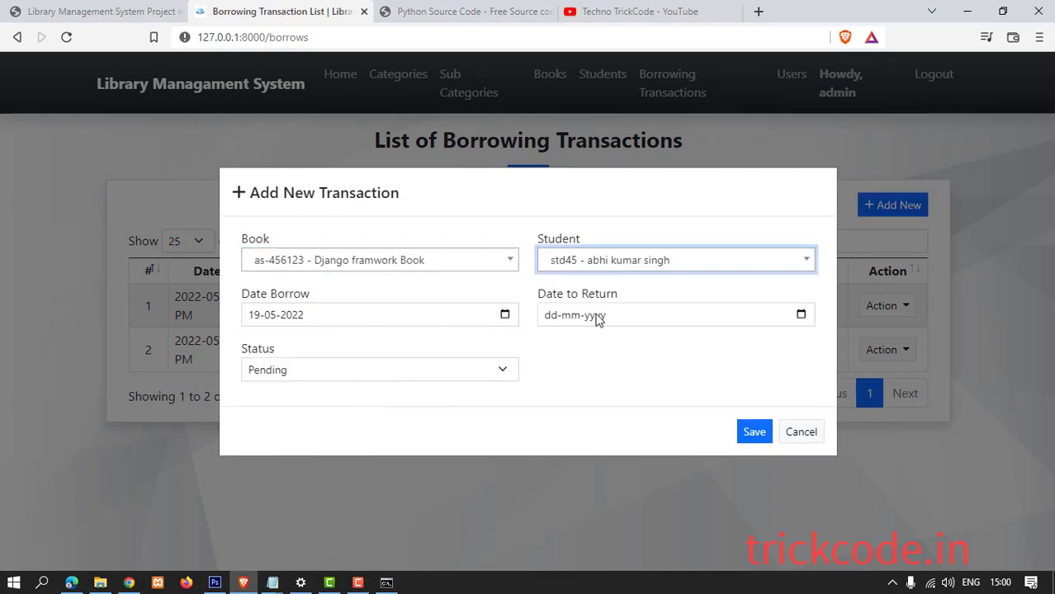
# Set the return date to 19-05-2022 and the status to Returned, then save the transaction.
pyautogui.click(553, 317)
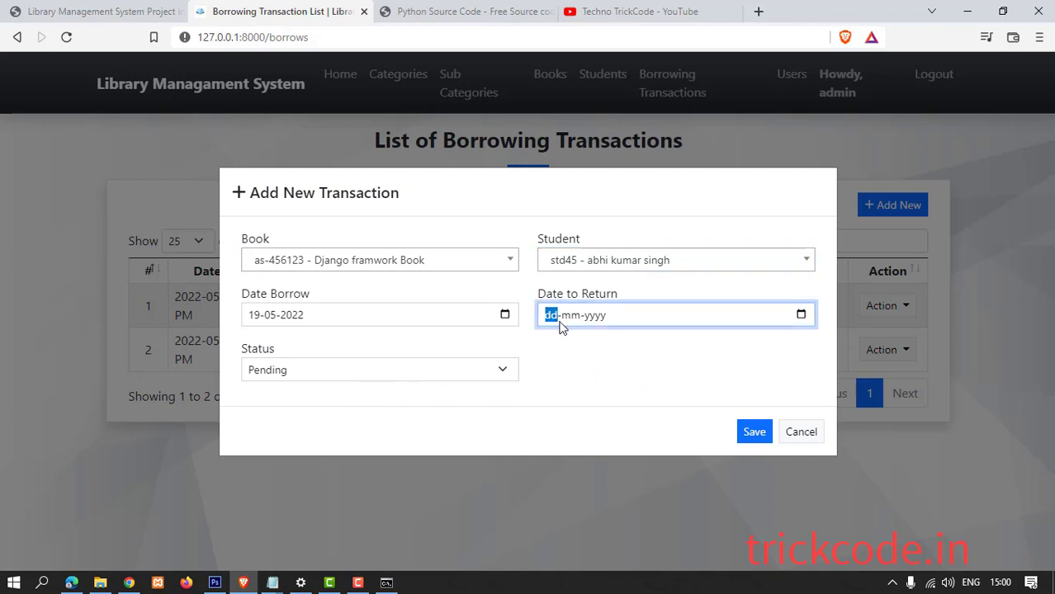
pyautogui.click(800, 315)
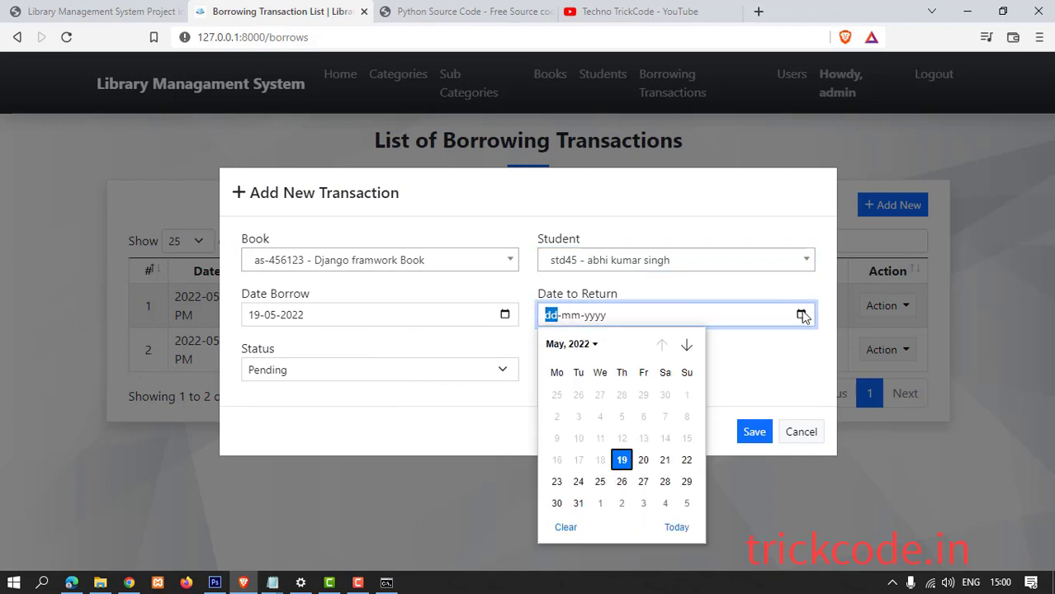
pyautogui.click(622, 459)
pyautogui.click(464, 371)
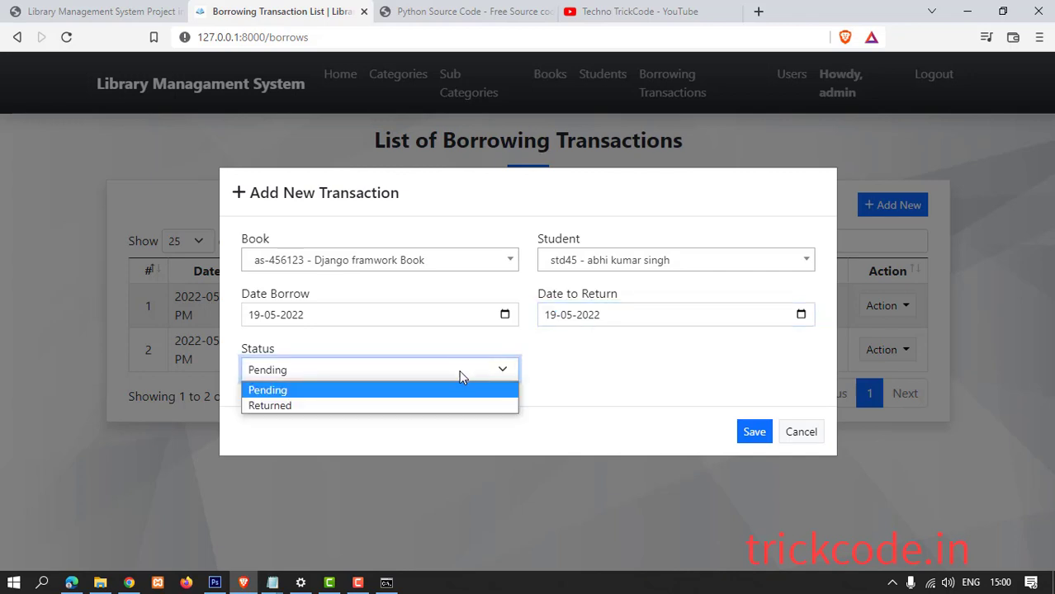
pyautogui.click(341, 405)
pyautogui.click(752, 432)
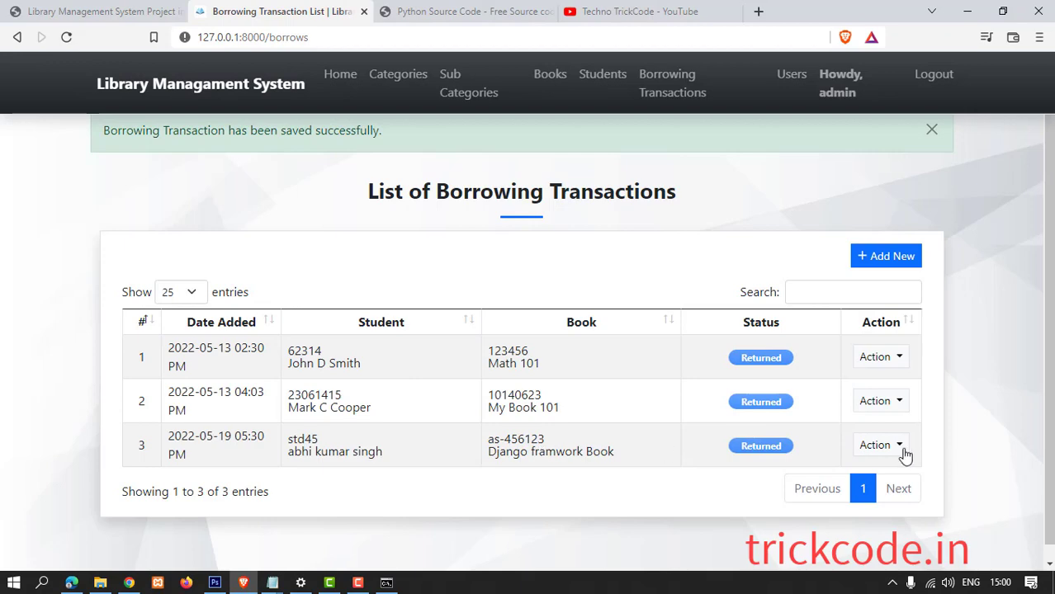
pyautogui.click(899, 449)
pyautogui.click(896, 477)
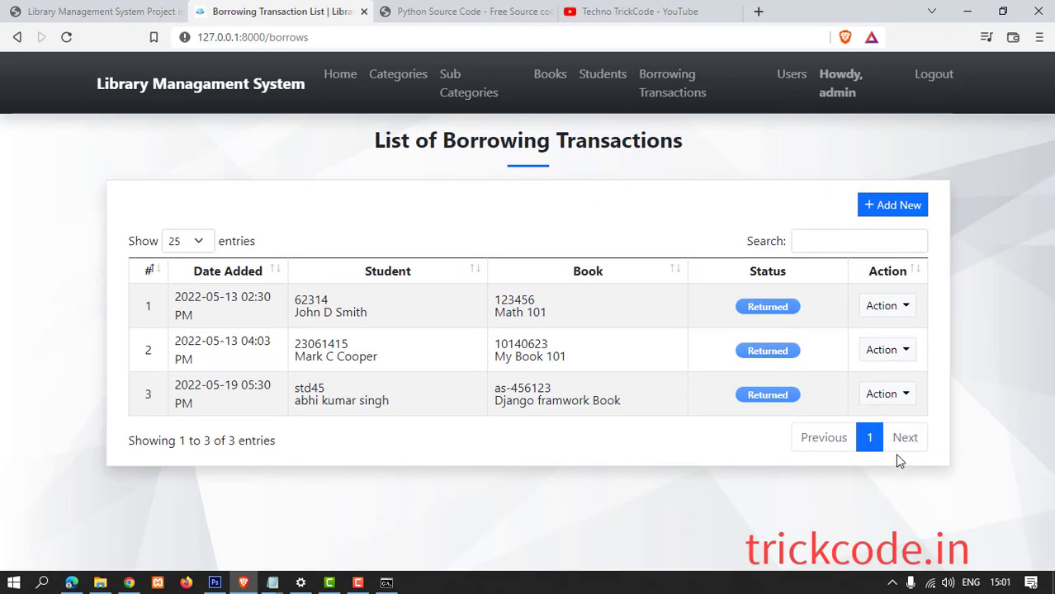
pyautogui.click(901, 396)
pyautogui.click(902, 426)
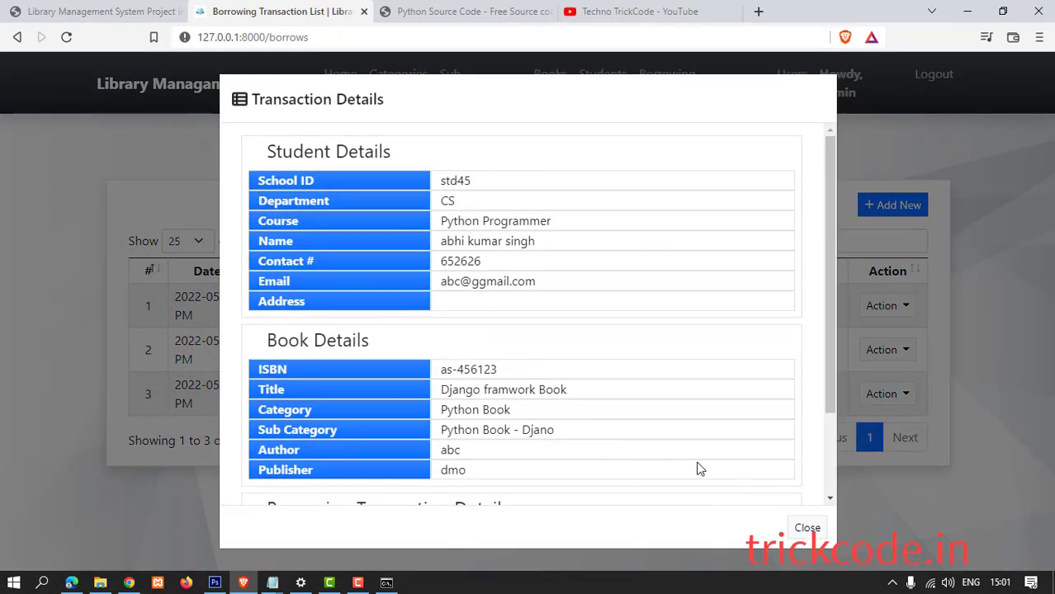
pyautogui.scroll(-2, 688, 452)
pyautogui.scroll(2, 688, 452)
pyautogui.scroll(-2, 686, 448)
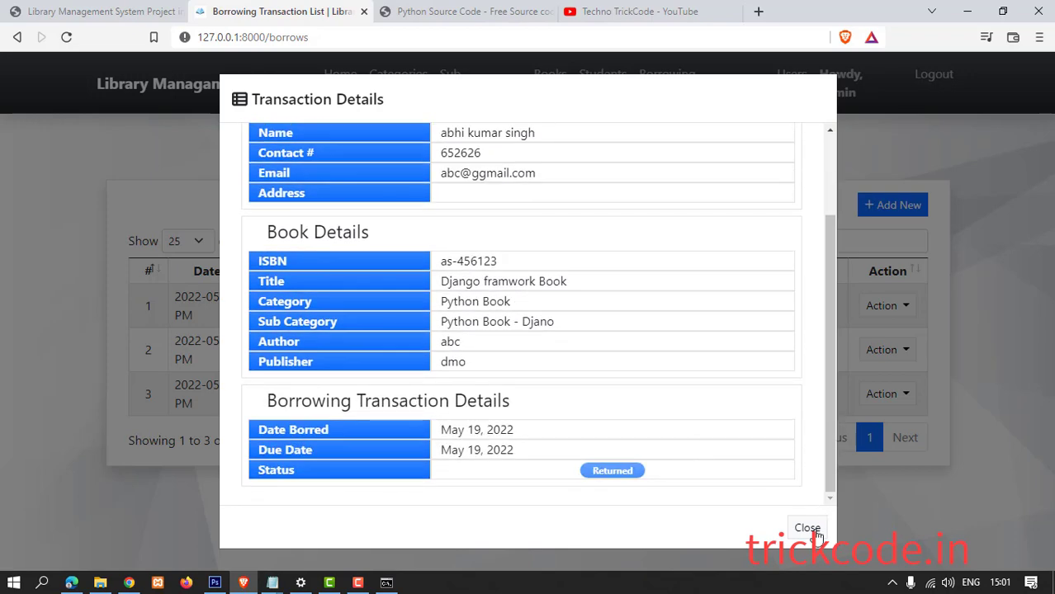
pyautogui.click(807, 529)
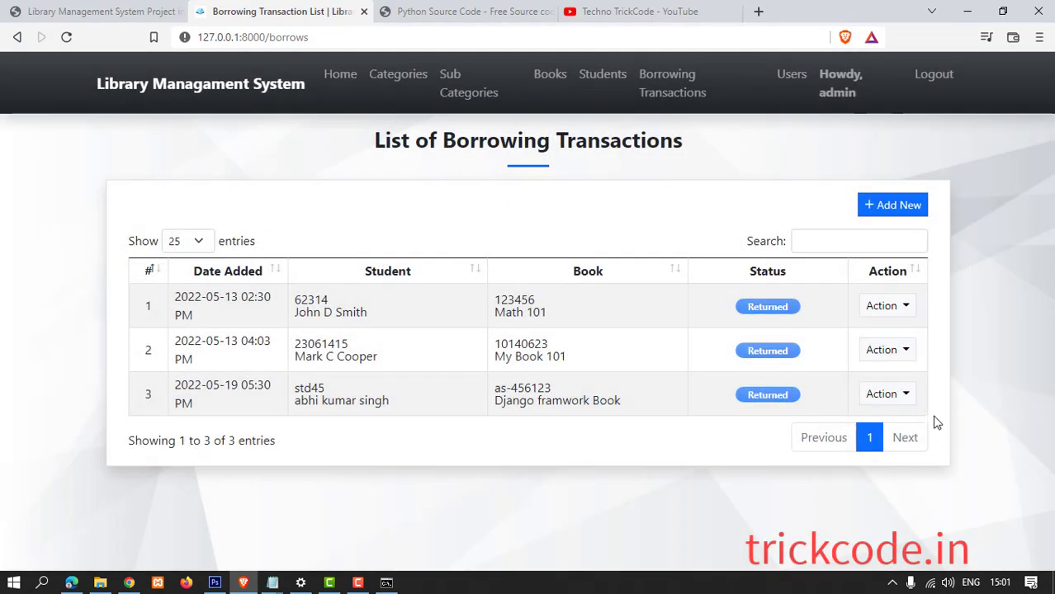
# In a new user form, fill first name, last name, username and e-mail from autofill suggestions.
pyautogui.click(791, 80)
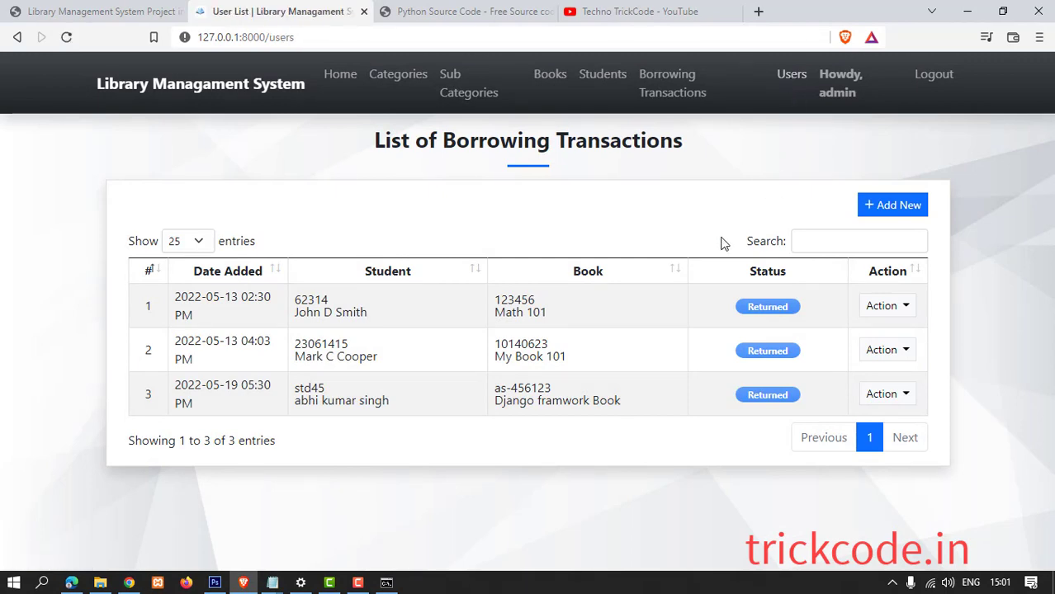
pyautogui.click(870, 211)
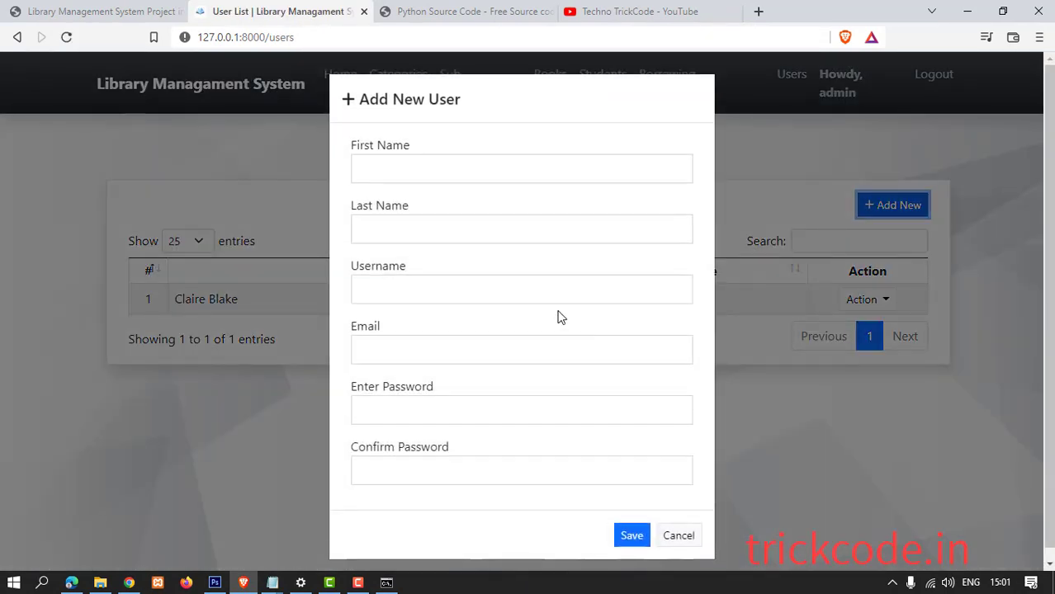
pyautogui.click(396, 169)
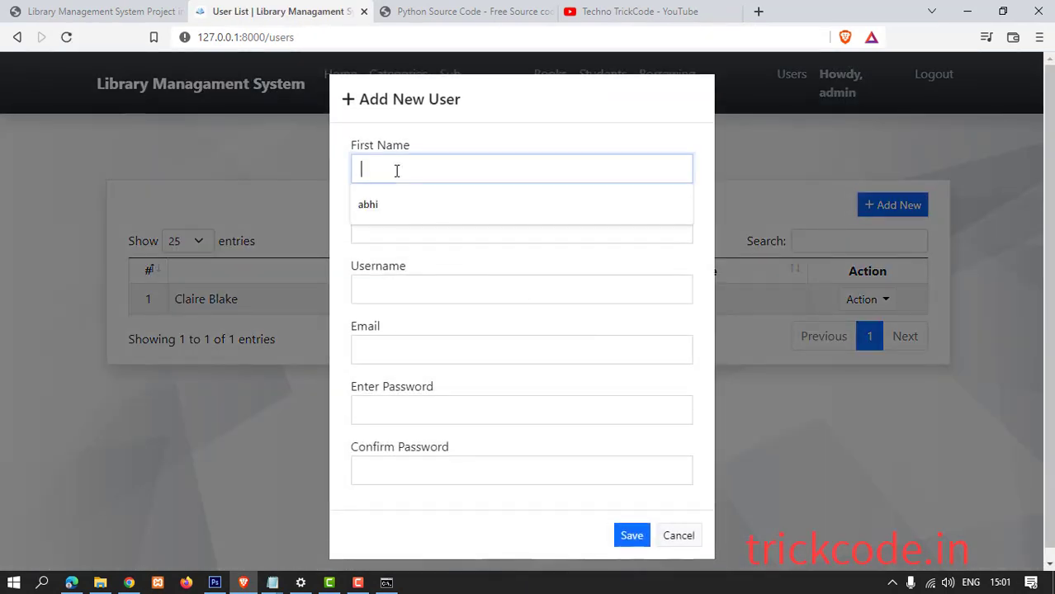
pyautogui.click(384, 229)
pyautogui.click(381, 234)
pyautogui.click(383, 255)
pyautogui.click(388, 289)
pyautogui.click(390, 328)
pyautogui.click(395, 354)
pyautogui.click(398, 381)
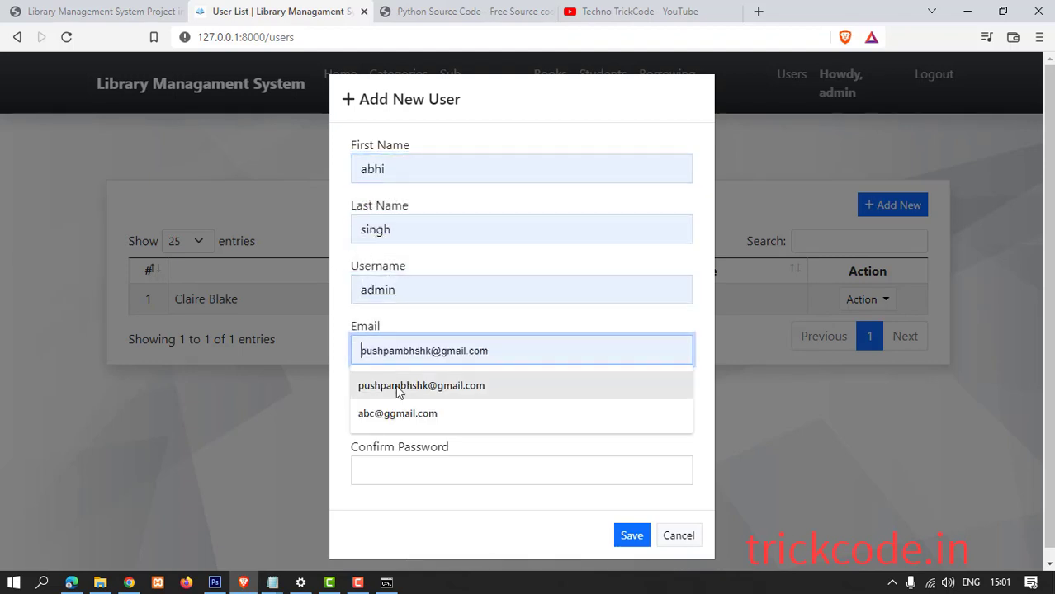
# Enter a two-character password and its confirmation, then submit the new user form.
pyautogui.click(388, 406)
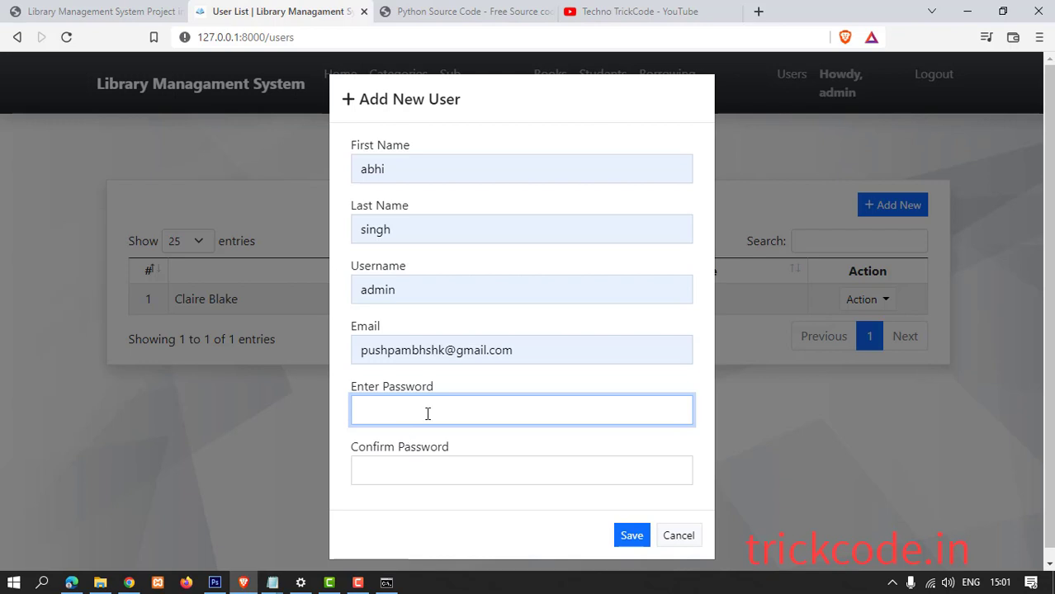
pyautogui.write('ad')
pyautogui.click(397, 467)
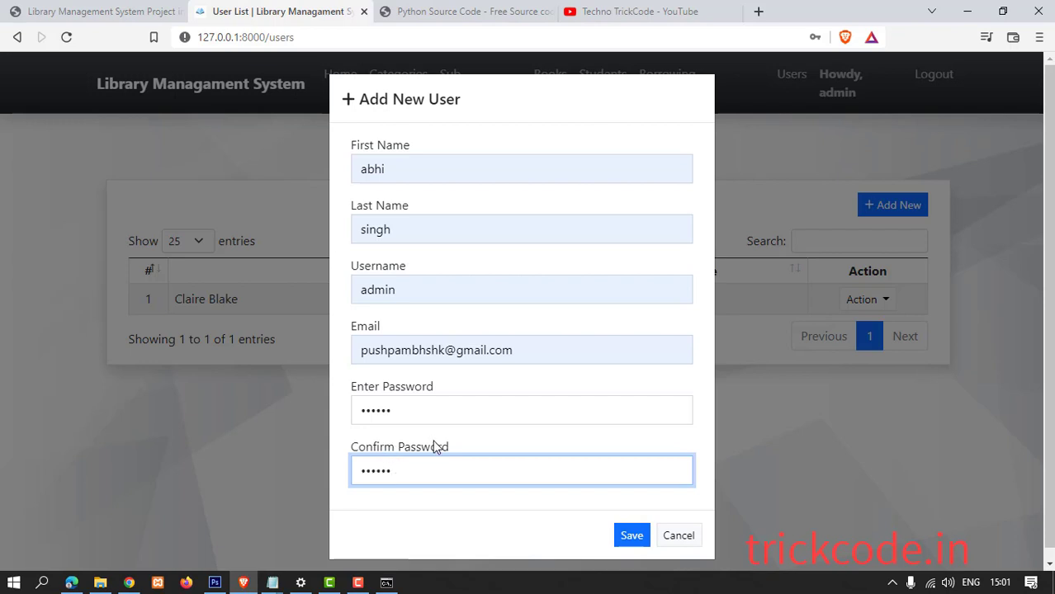
pyautogui.click(633, 537)
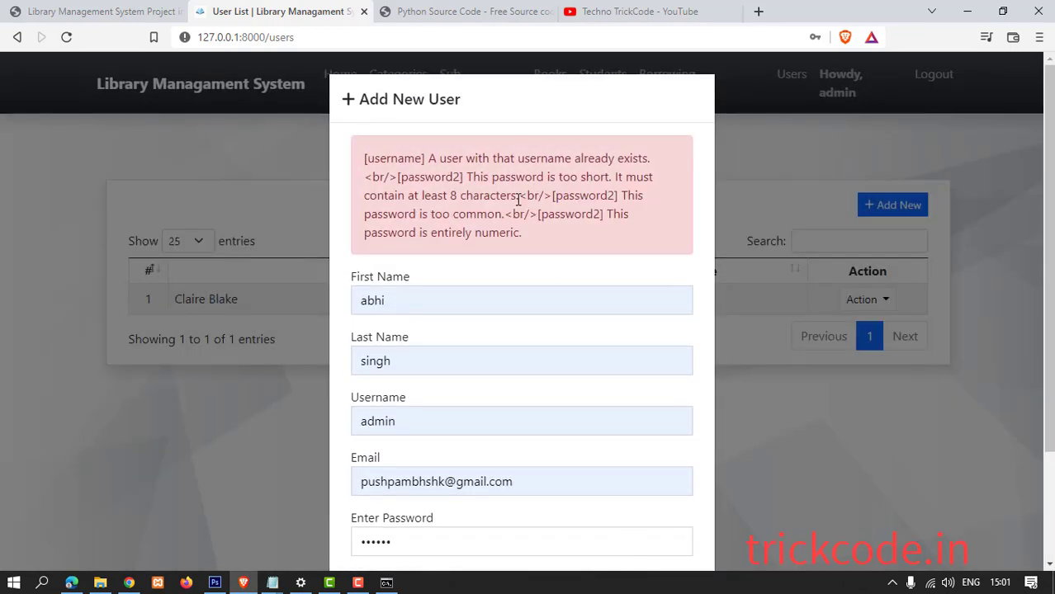
# Append 01 to the username and resubmit the new user form.
pyautogui.scroll(-2, 481, 351)
pyautogui.click(406, 285)
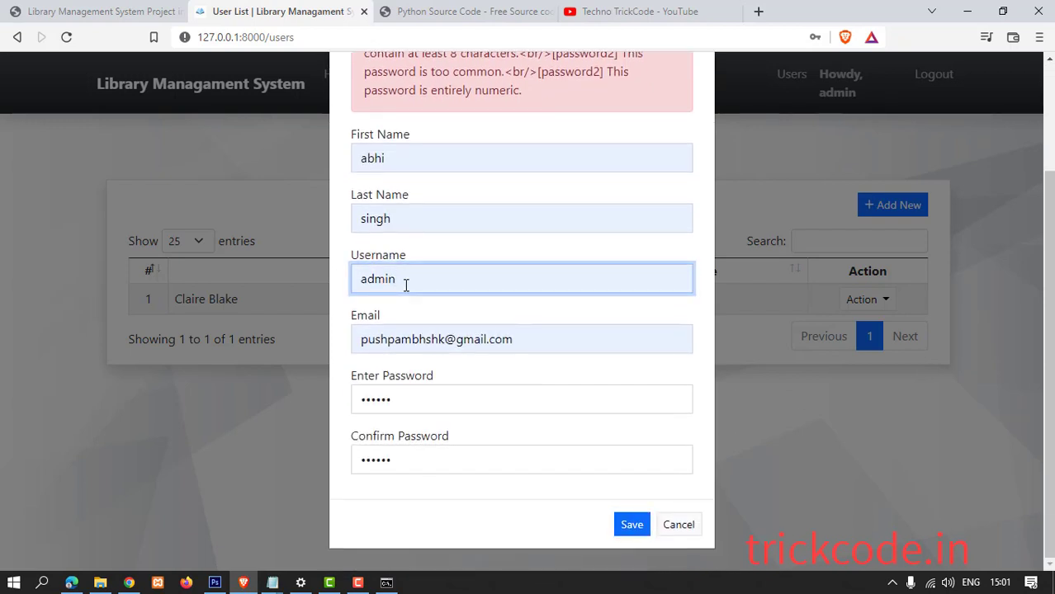
pyautogui.write('01')
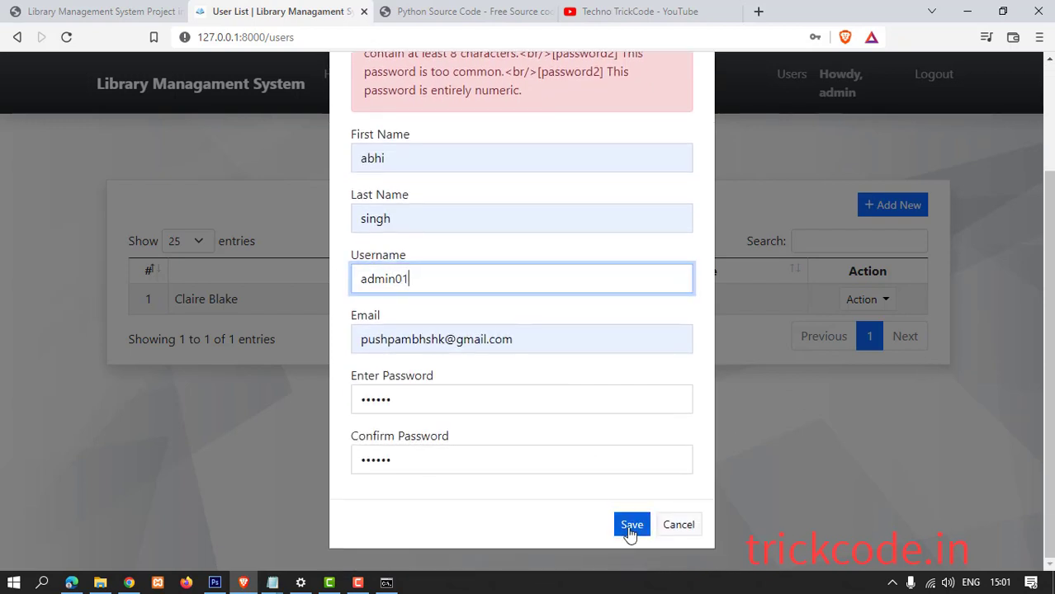
pyautogui.click(629, 528)
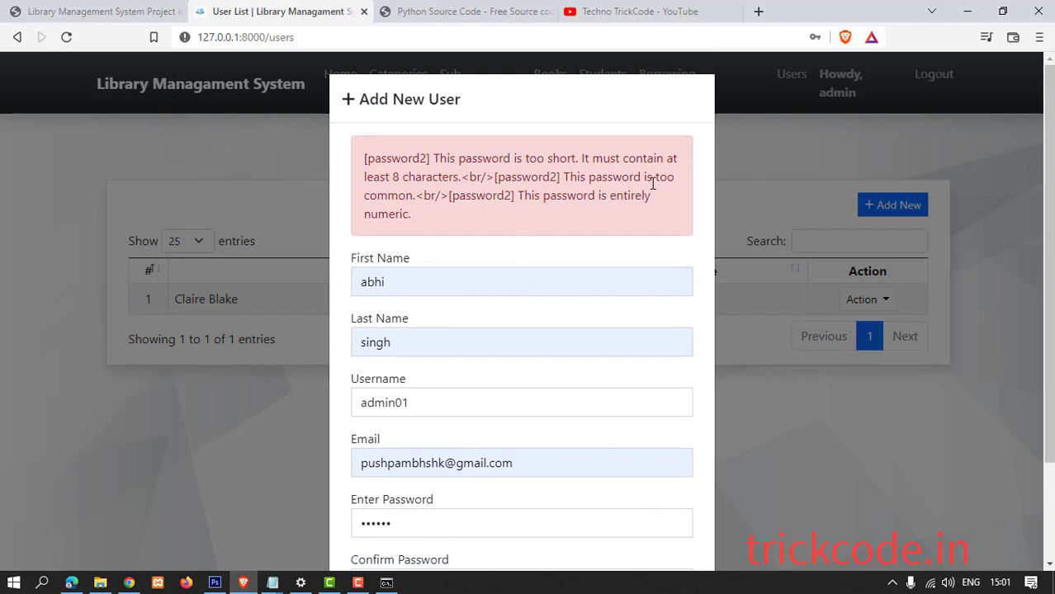
# Replace the password and its confirmation with a 5-digit password and resubmit.
pyautogui.scroll(-2, 640, 496)
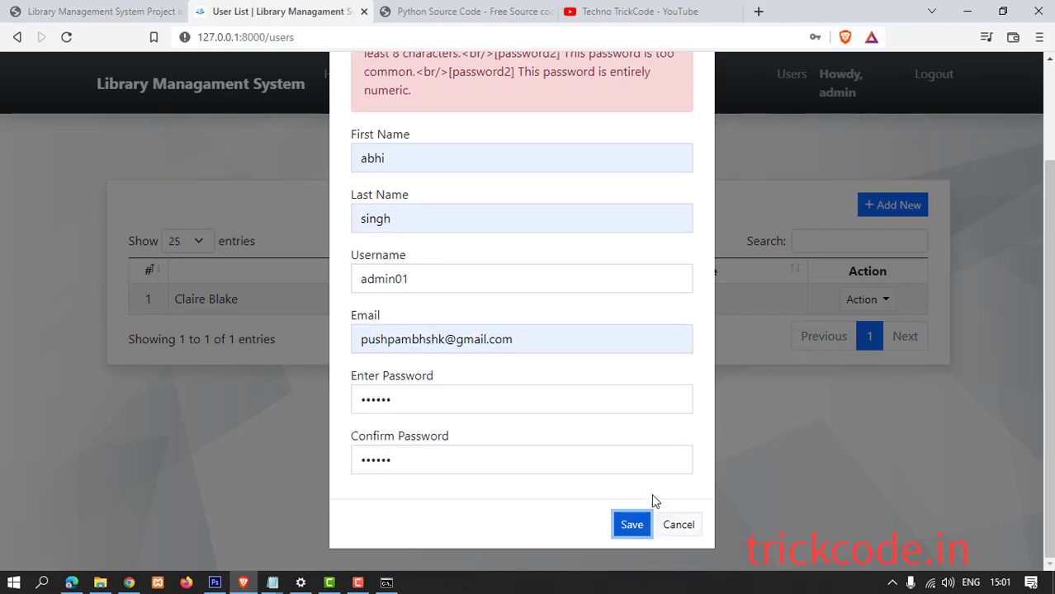
pyautogui.click(373, 397)
pyautogui.hotkey('ctrl', 'a')
pyautogui.press('BackSpace')
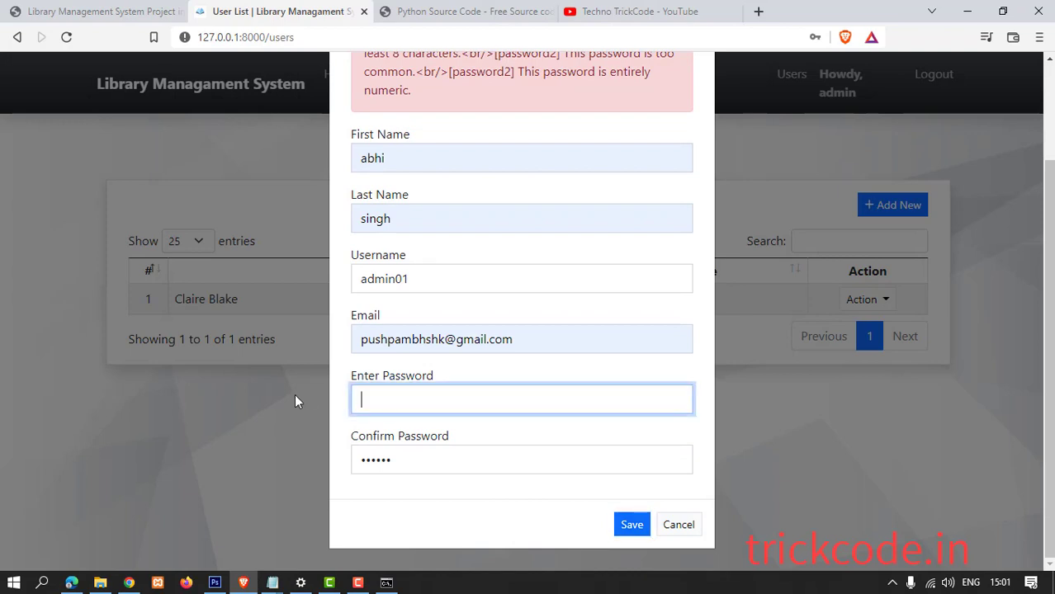
pyautogui.write('12345')
pyautogui.moveTo(449, 437); pyautogui.dragTo(338, 458)
pyautogui.write('12345')
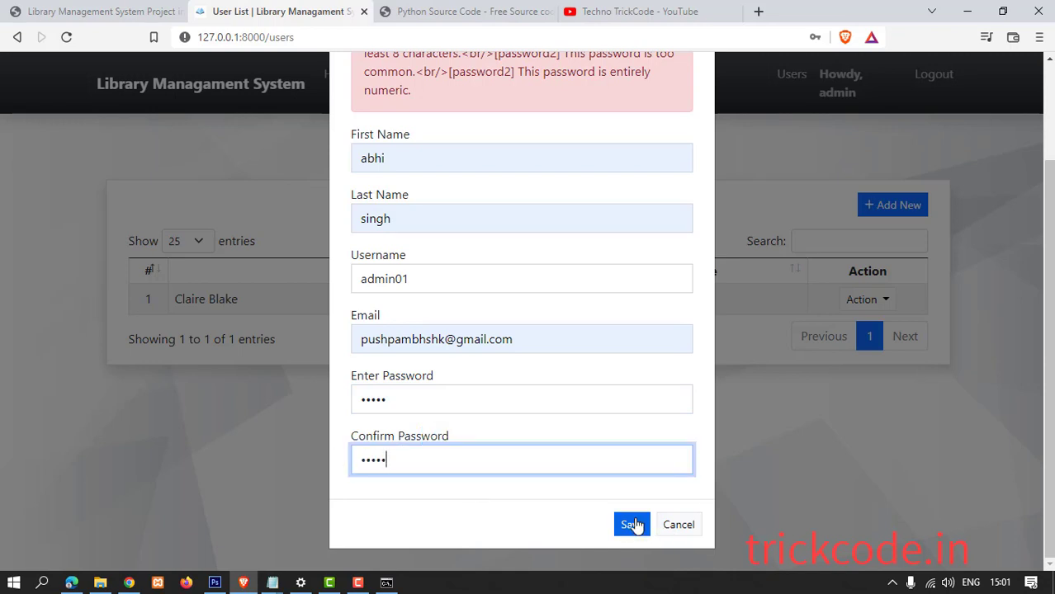
pyautogui.click(634, 525)
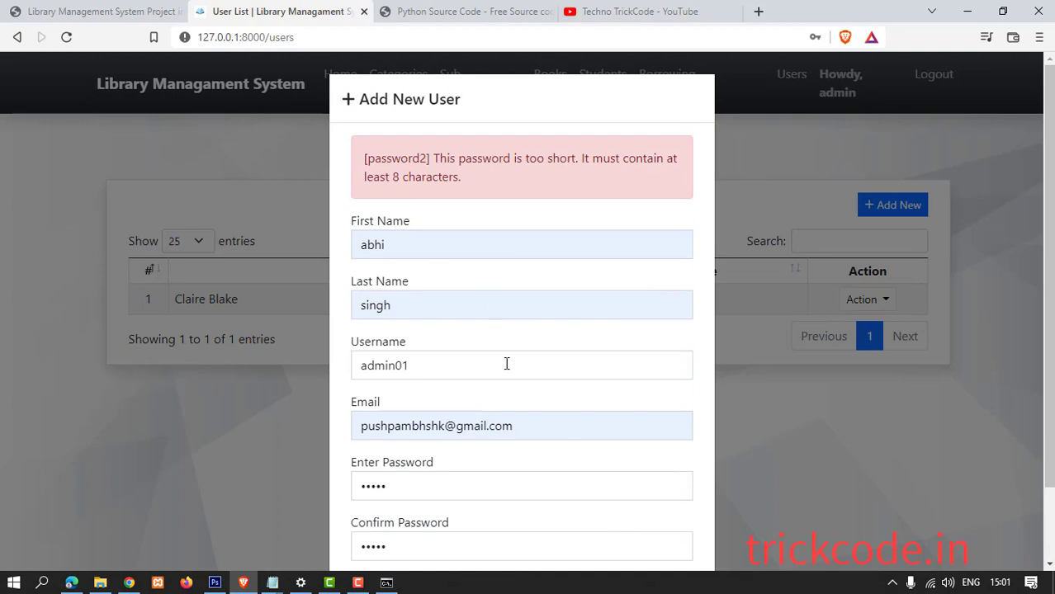
# Enter an 8-digit password in both password fields and save the new user.
pyautogui.scroll(-1, 461, 396)
pyautogui.moveTo(406, 402); pyautogui.dragTo(353, 409)
pyautogui.press('BackSpace')
pyautogui.write('1')
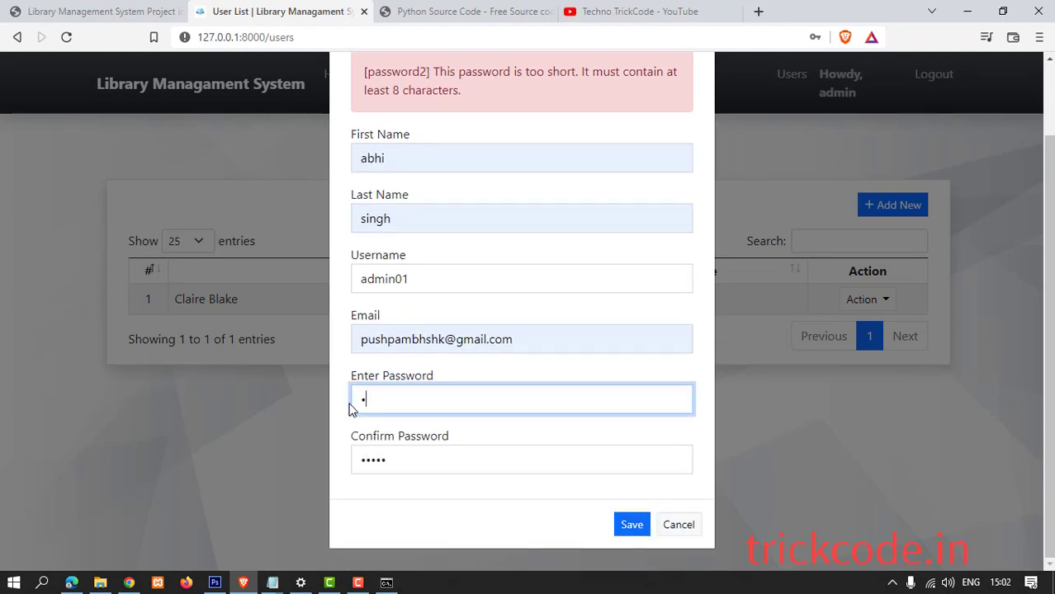
pyautogui.write('23456')
pyautogui.press('BackSpace')
pyautogui.press('BackSpace')
pyautogui.press('BackSpace')
pyautogui.press('BackSpace')
pyautogui.press('BackSpace')
pyautogui.write('12345678')
pyautogui.moveTo(403, 459); pyautogui.dragTo(308, 457)
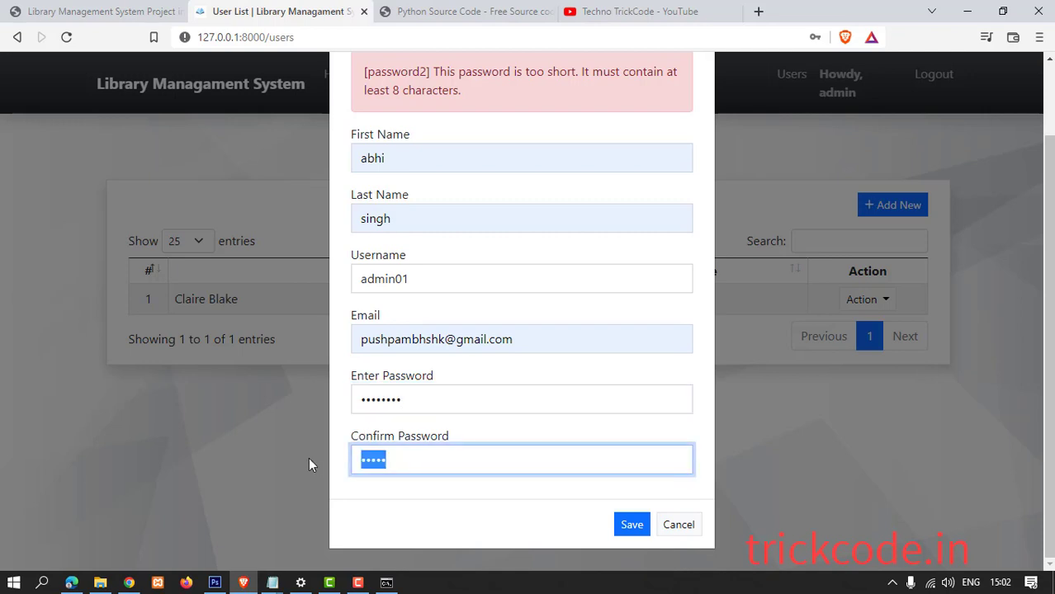
pyautogui.press('BackSpace')
pyautogui.write('12345678')
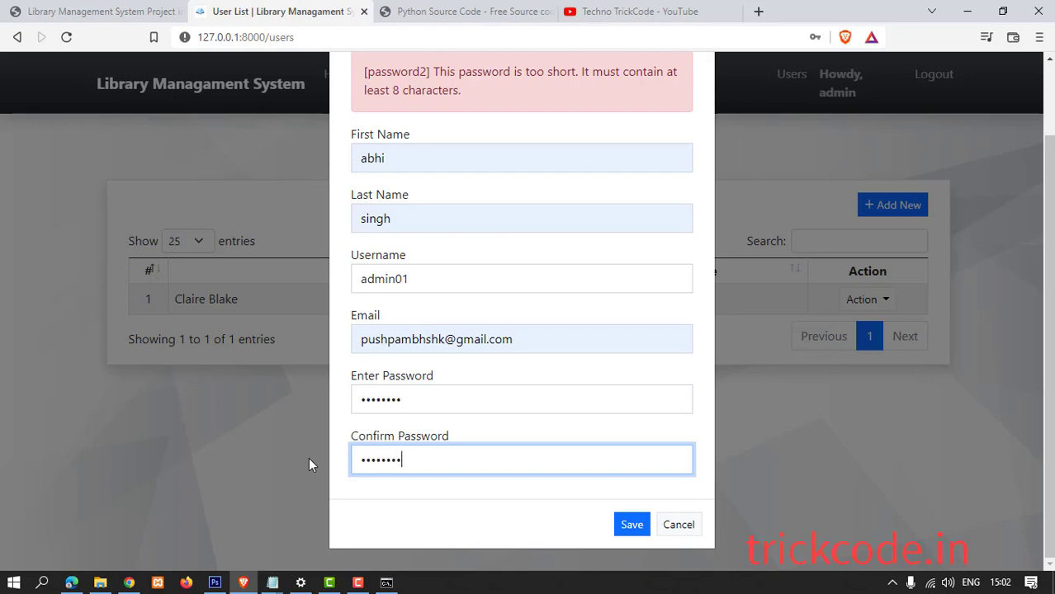
pyautogui.click(637, 525)
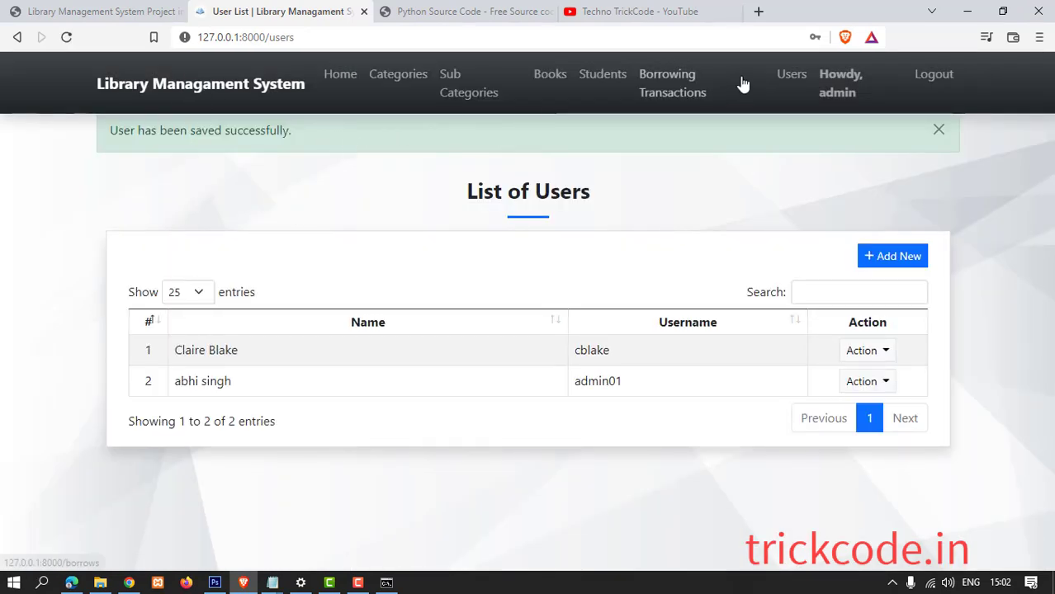
# Log out of the admin session, landing on the empty login page.
pyautogui.click(936, 76)
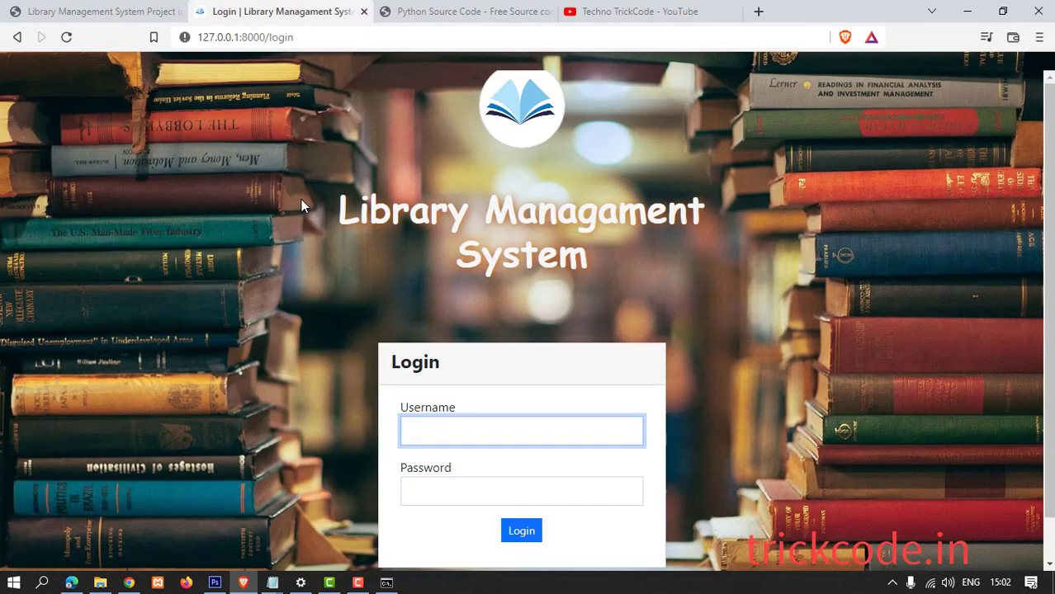
pyautogui.click(537, 217)
pyautogui.scroll(-1, 587, 229)
pyautogui.scroll(1, 596, 231)
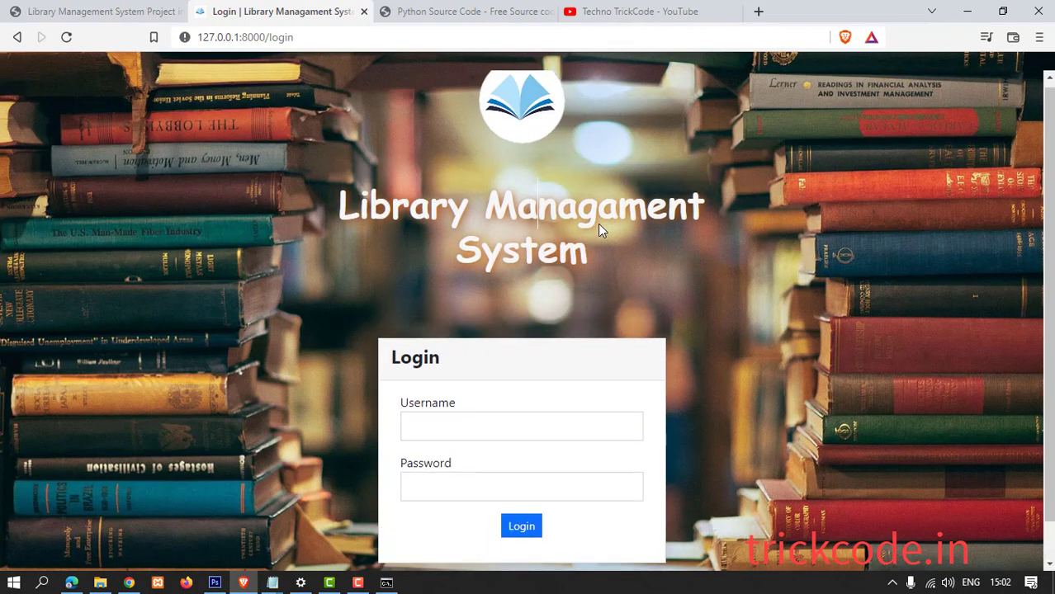
pyautogui.scroll(-1, 597, 224)
pyautogui.scroll(1, 598, 223)
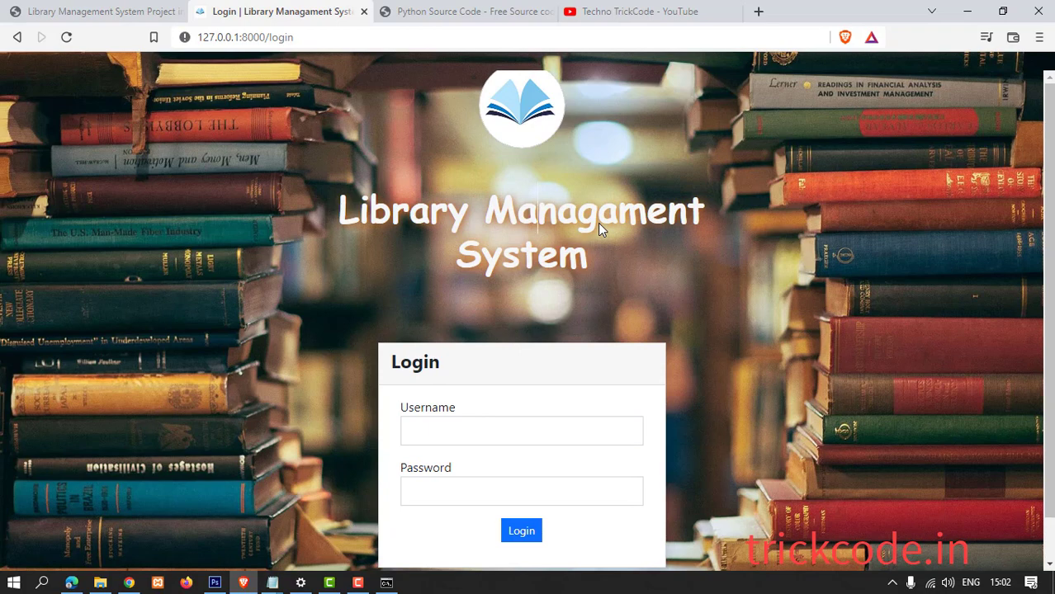